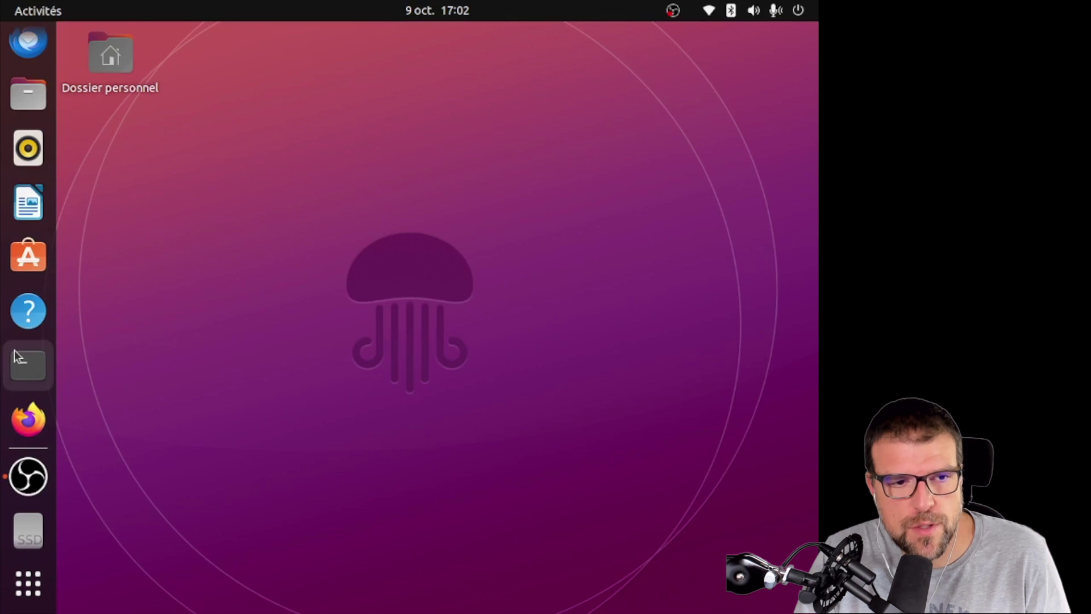
- Open a terminal and display the running kernel release with uname -r
{"action": "left_click", "coordinate": [28, 364]}
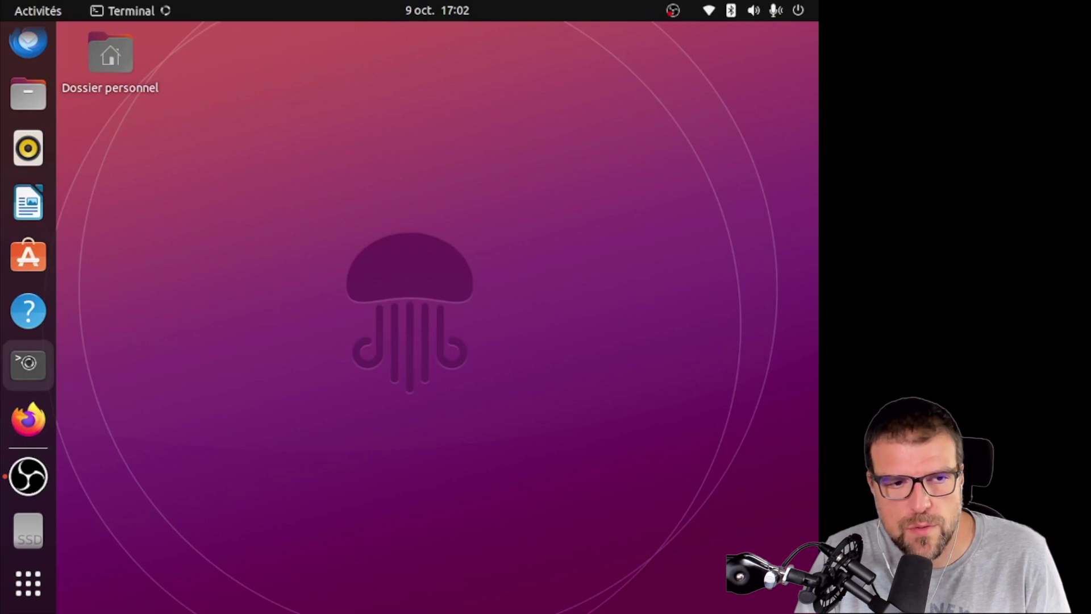
{"action": "left_click_drag", "start_coordinate": [316, 96], "coordinate": [261, 117]}
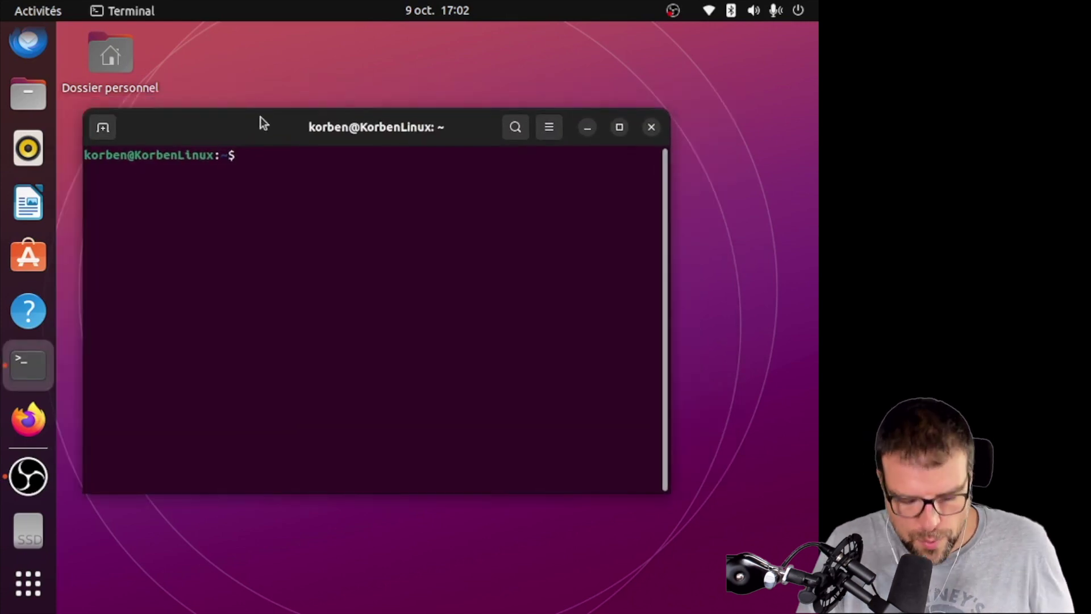
{"action": "type", "text": "uname -r"}
{"action": "key", "text": "Return"}
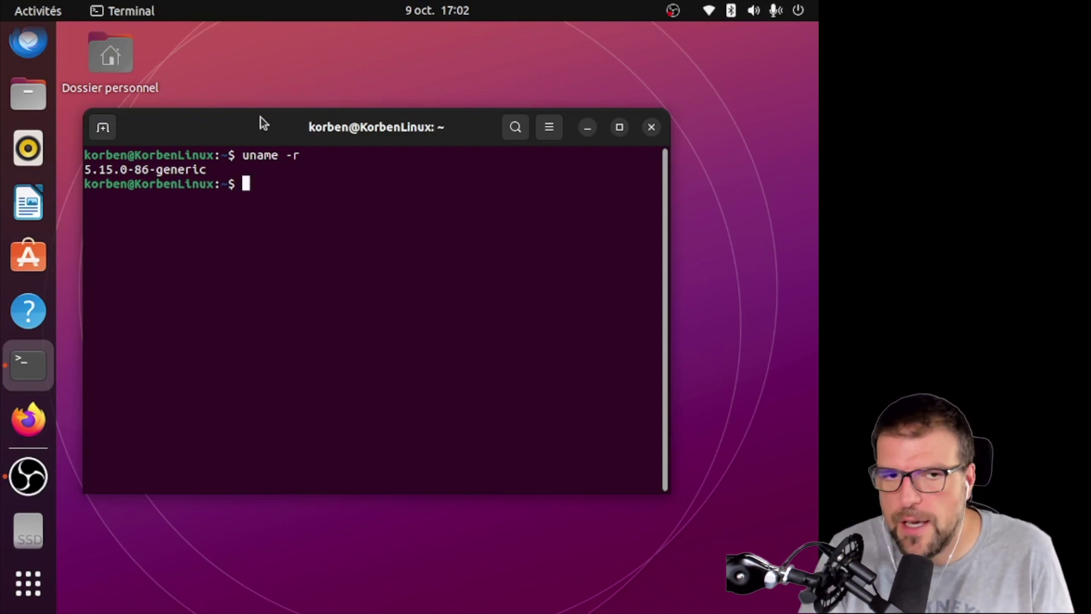
- Display the full system information with uname -a, and clear the terminal
{"action": "type", "text": "uname -a"}
{"action": "key", "text": "Return"}
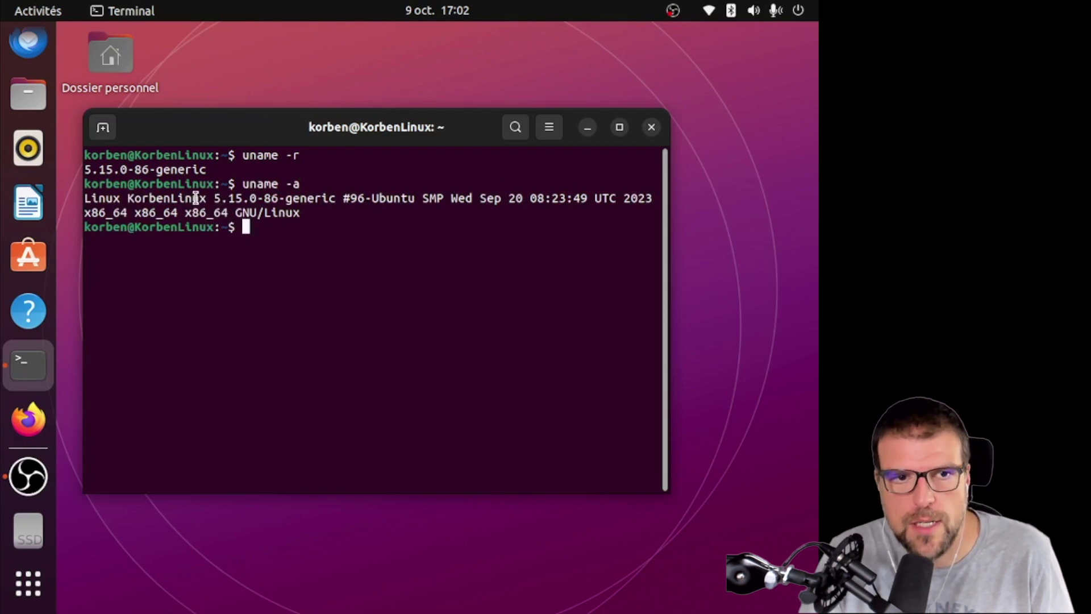
{"action": "type", "text": "clear"}
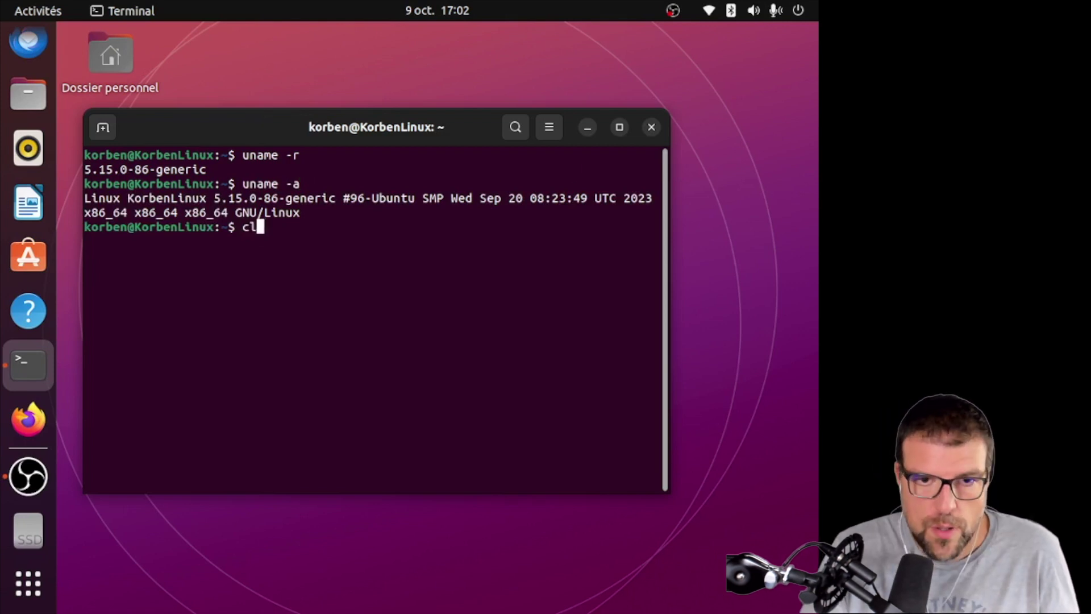
{"action": "key", "text": "Return"}
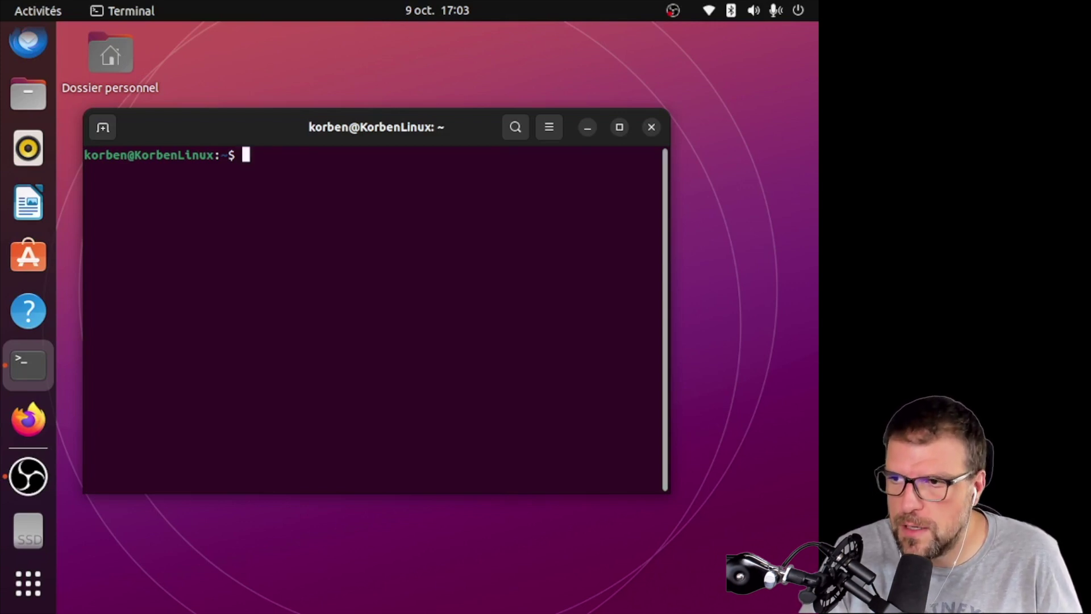
- Add the repository ppa:cappelikan/ppa with sudo add-apt-repository, entering the account password and confirming the addition
{"action": "type", "text": "sudo add-"}
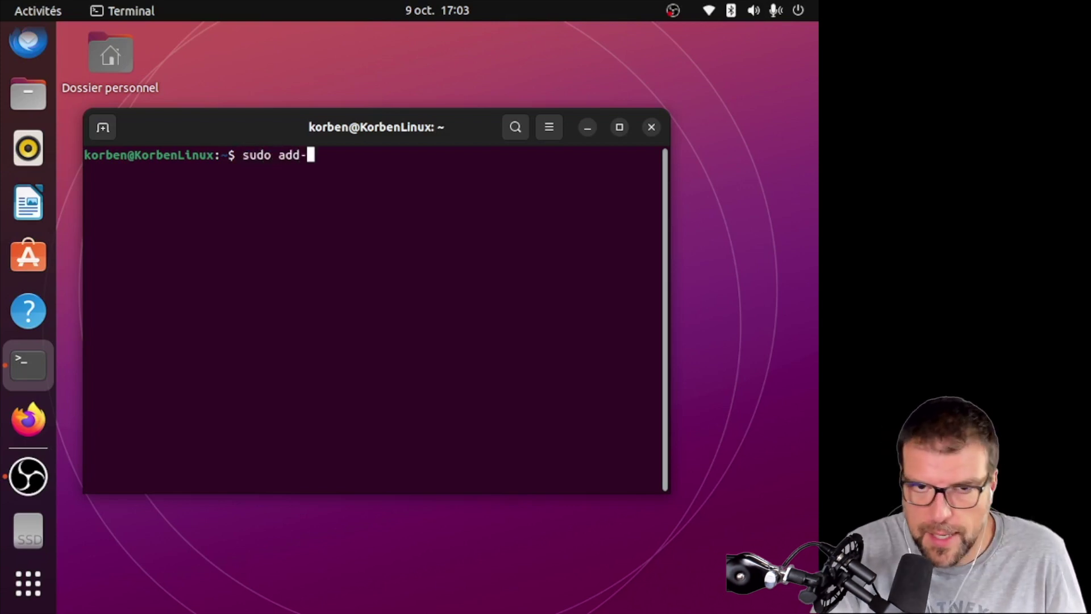
{"action": "key", "text": "Tab"}
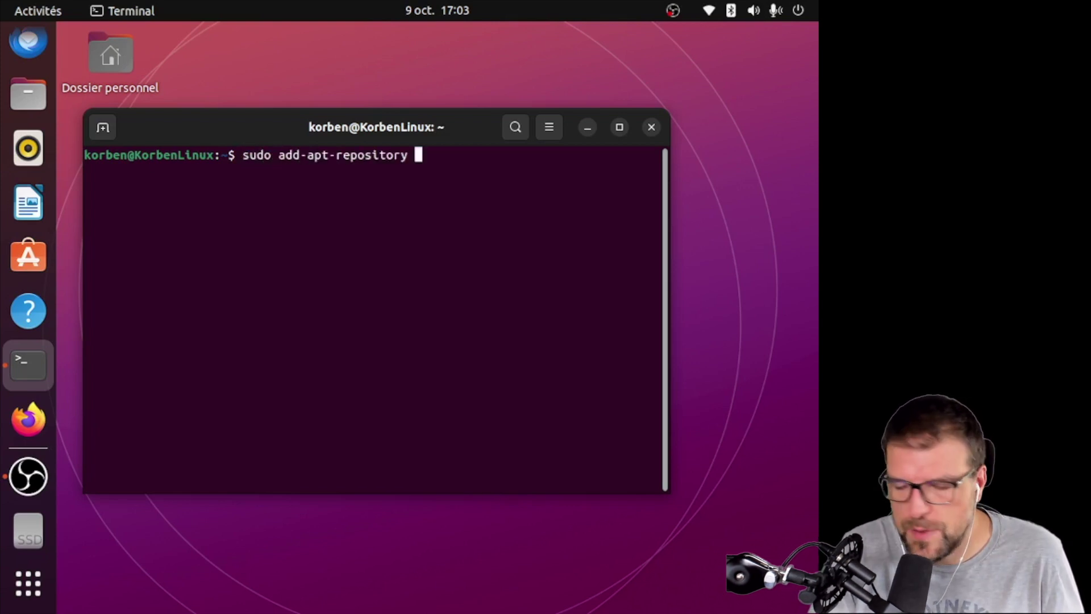
{"action": "type", "text": "ppa"}
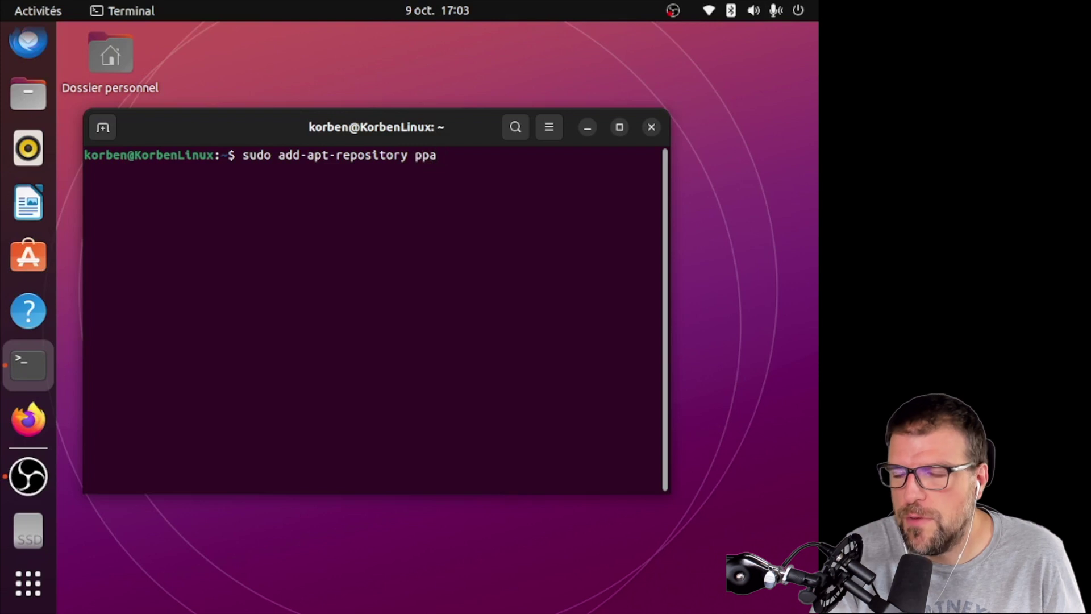
{"action": "type", "text": ":cappelikan"}
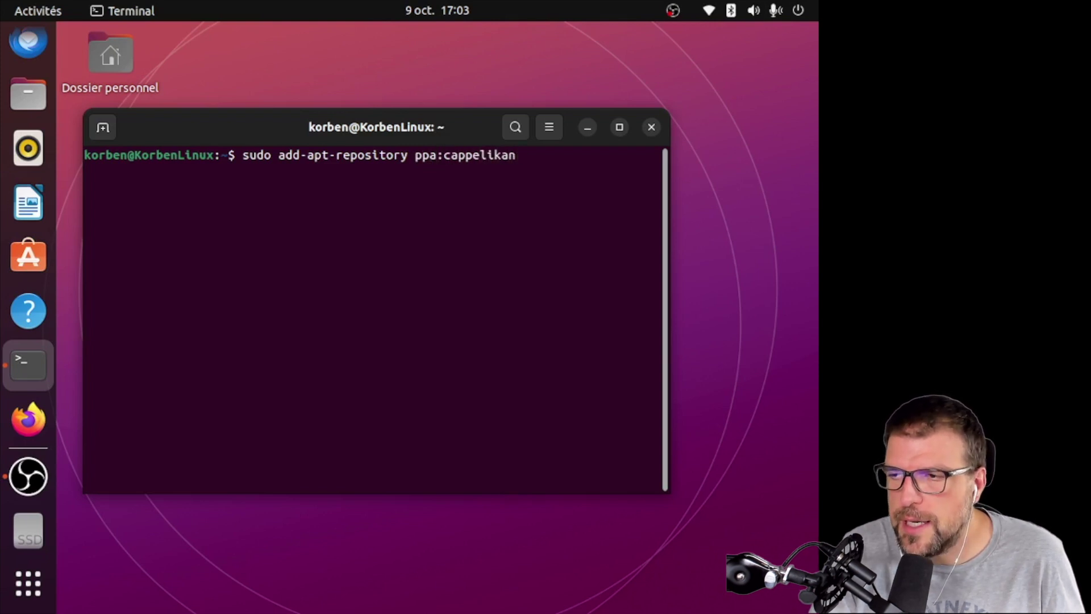
{"action": "type", "text": "/ppa"}
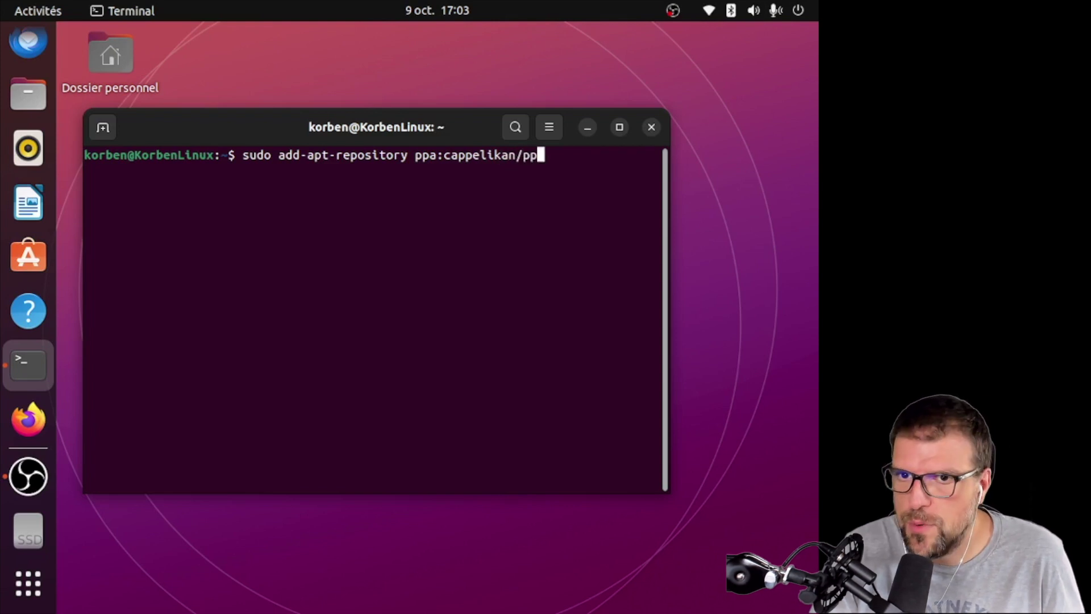
{"action": "key", "text": "Return"}
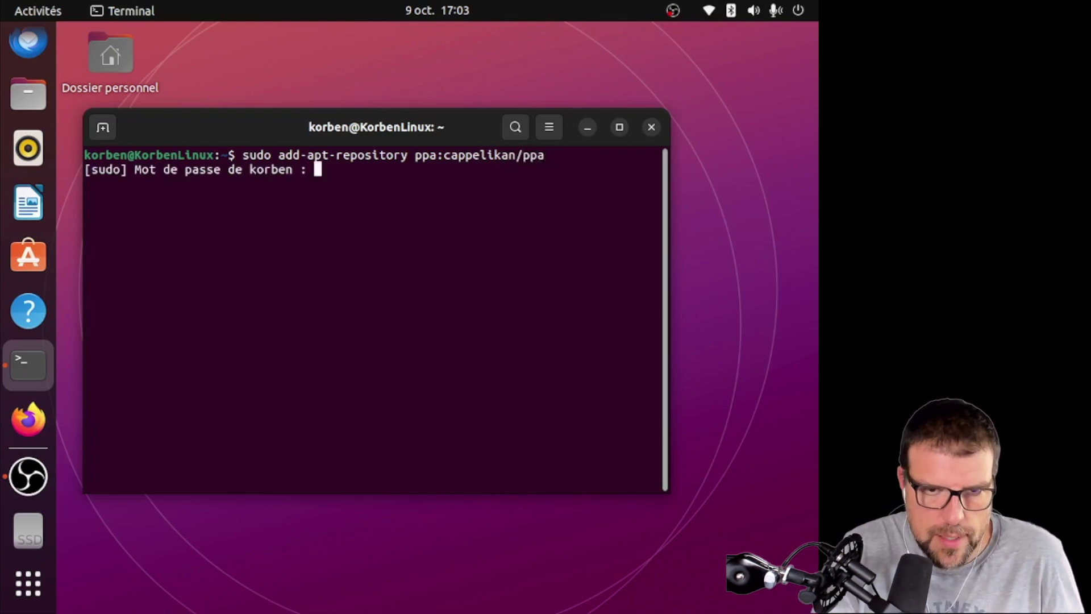
{"action": "key", "text": "Return"}
{"action": "key", "text": "Return"}
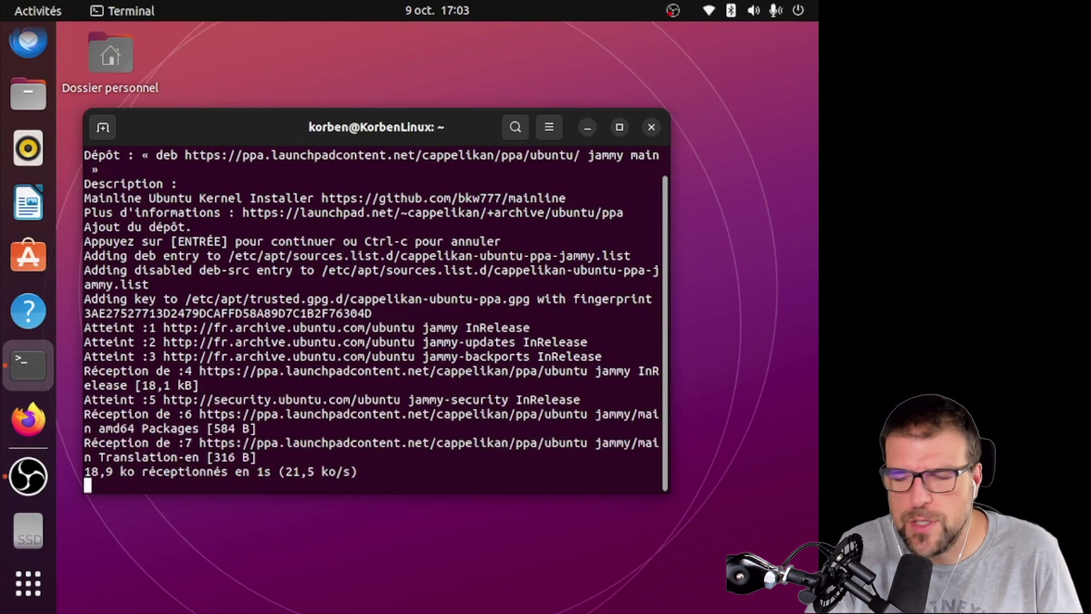
- Refresh the package lists with sudo apt update
{"action": "type", "text": "sudo"}
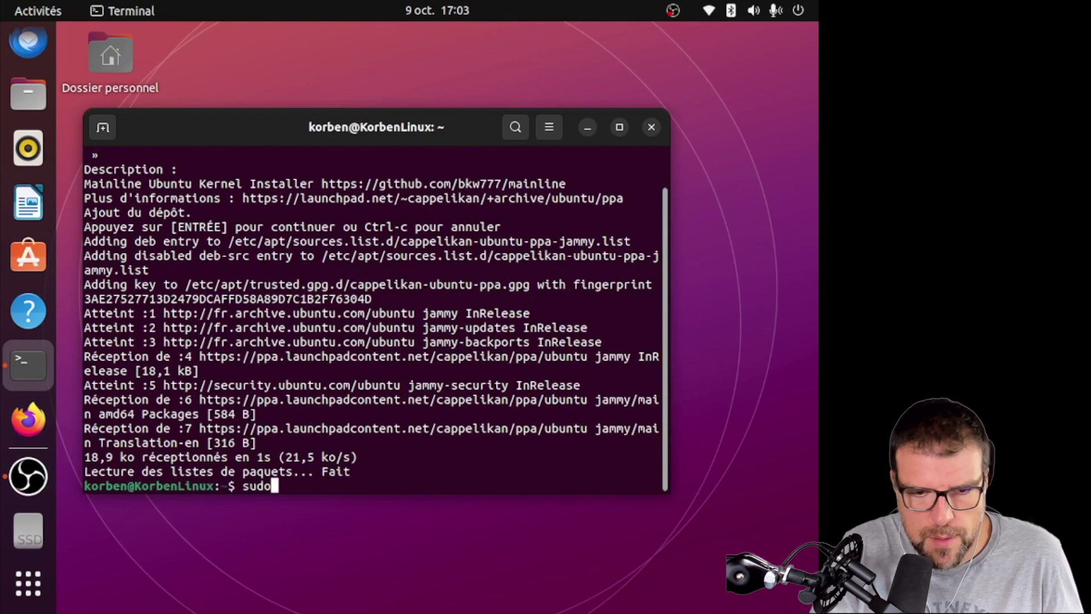
{"action": "type", "text": " apt update"}
{"action": "key", "text": "Return"}
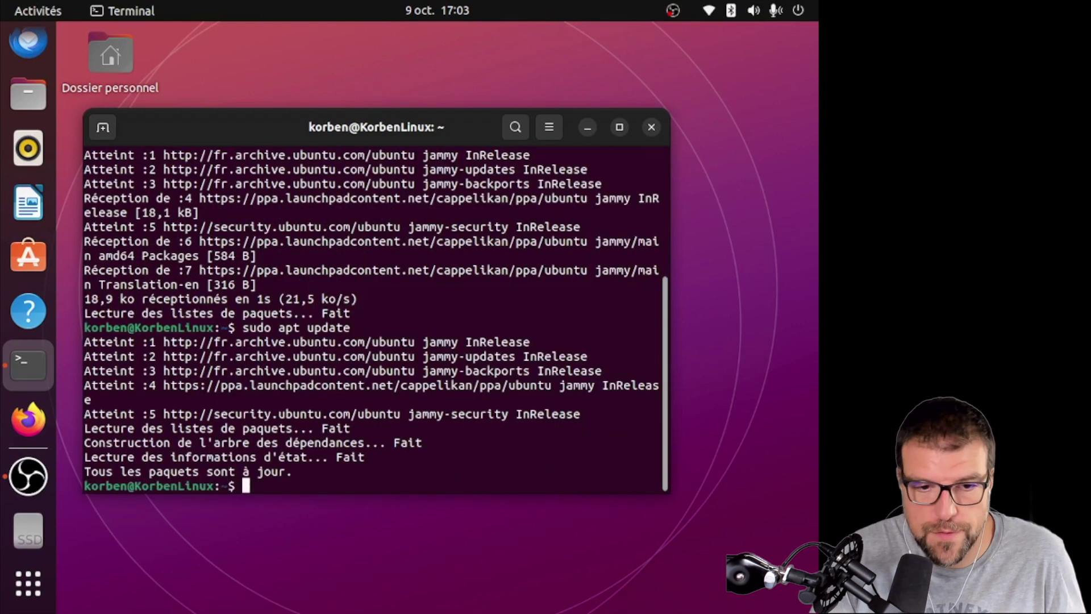
- Install the mainline package with sudo apt install mainline
{"action": "key", "text": "Up"}
{"action": "key", "text": "BackSpace"}
{"action": "key", "text": "BackSpace"}
{"action": "key", "text": "BackSpace"}
{"action": "key", "text": "BackSpace"}
{"action": "key", "text": "BackSpace"}
{"action": "key", "text": "BackSpace"}
{"action": "type", "text": "i"}
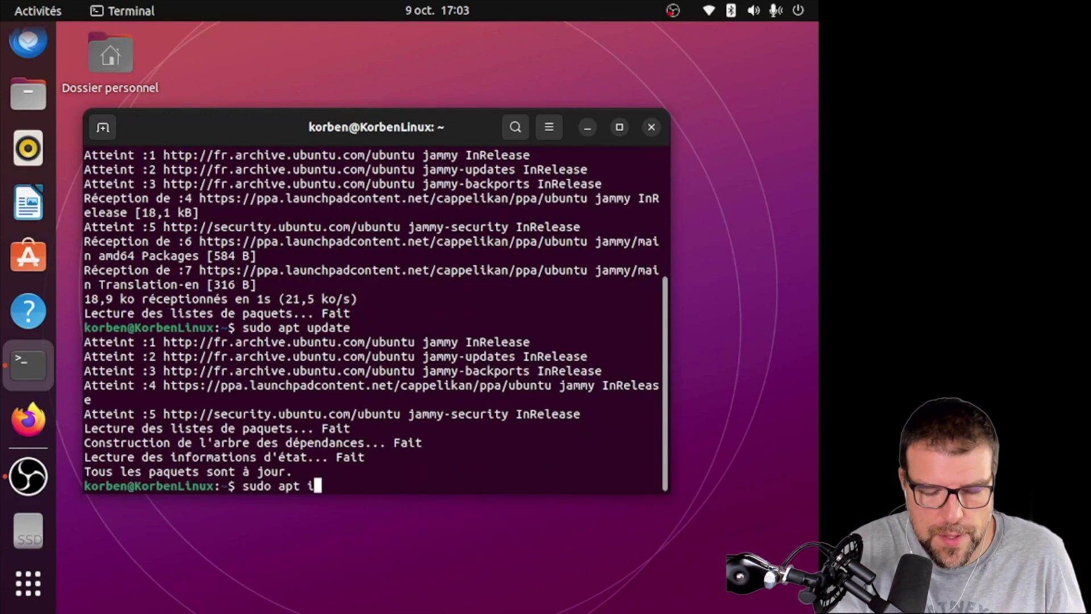
{"action": "type", "text": "nstall mainline"}
{"action": "key", "text": "Return"}
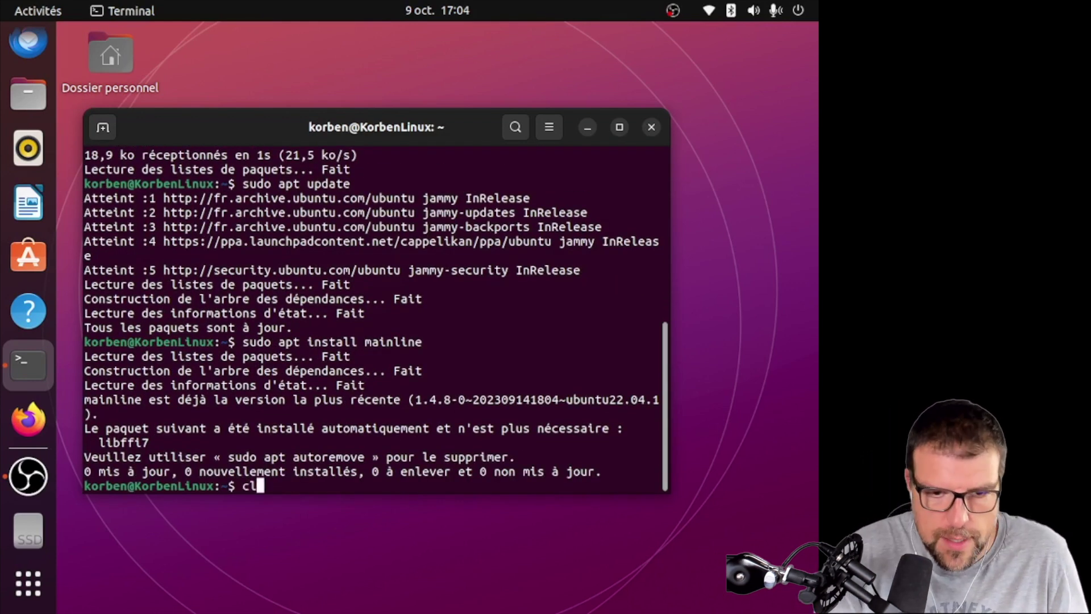
- Run mainline in a cleared terminal and examine its help, especially the check, list, list-installed and install-latest commands
{"action": "key", "text": "ctrl+l"}
{"action": "type", "text": "mainline"}
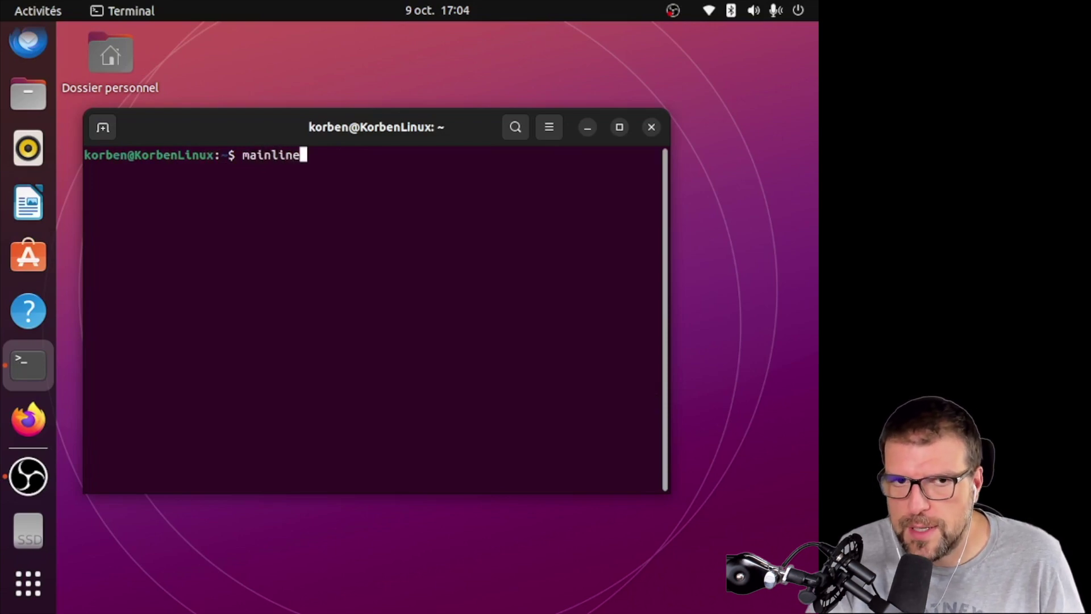
{"action": "key", "text": "Return"}
{"action": "scroll", "coordinate": [154, 310], "scroll_direction": "up", "scroll_amount": 10}
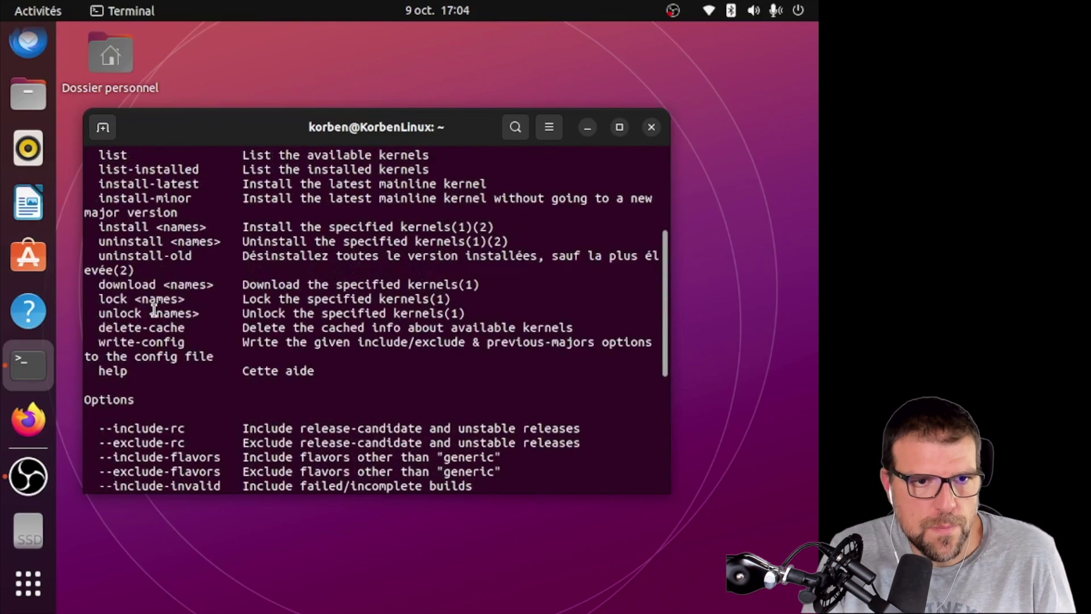
{"action": "left_click_drag", "start_coordinate": [98, 284], "coordinate": [136, 279]}
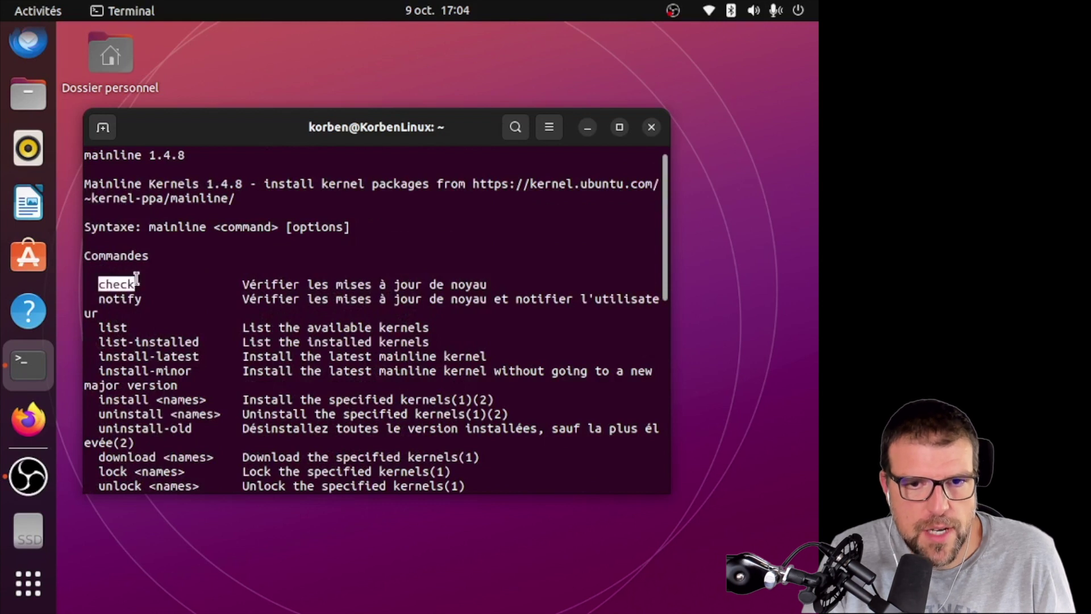
{"action": "scroll", "coordinate": [136, 280], "scroll_direction": "down", "scroll_amount": 1}
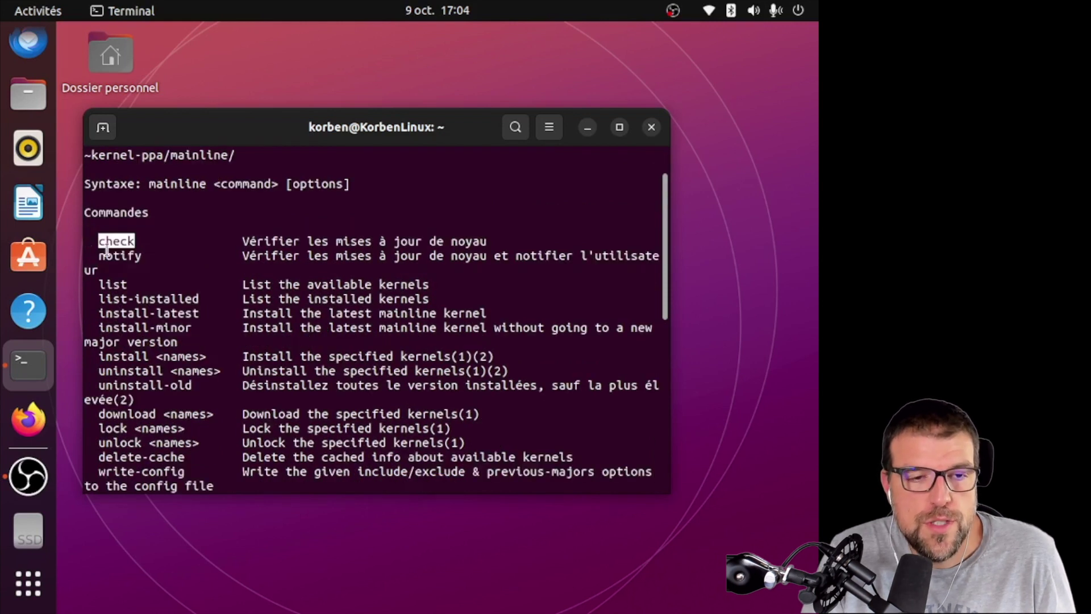
{"action": "double_click", "coordinate": [122, 283]}
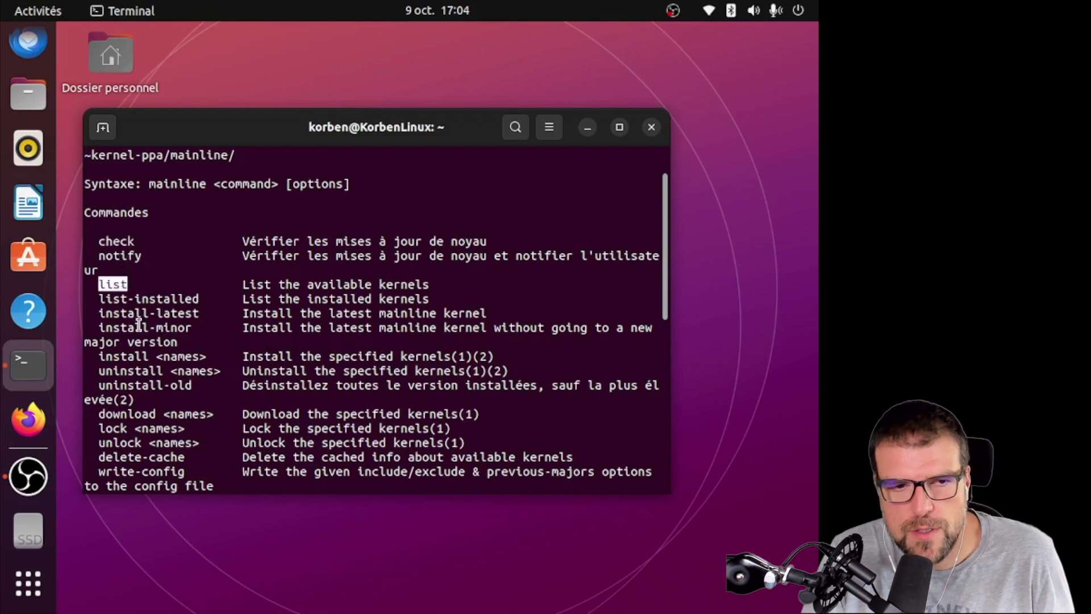
{"action": "scroll", "coordinate": [138, 325], "scroll_direction": "down", "scroll_amount": 1}
{"action": "double_click", "coordinate": [131, 255]}
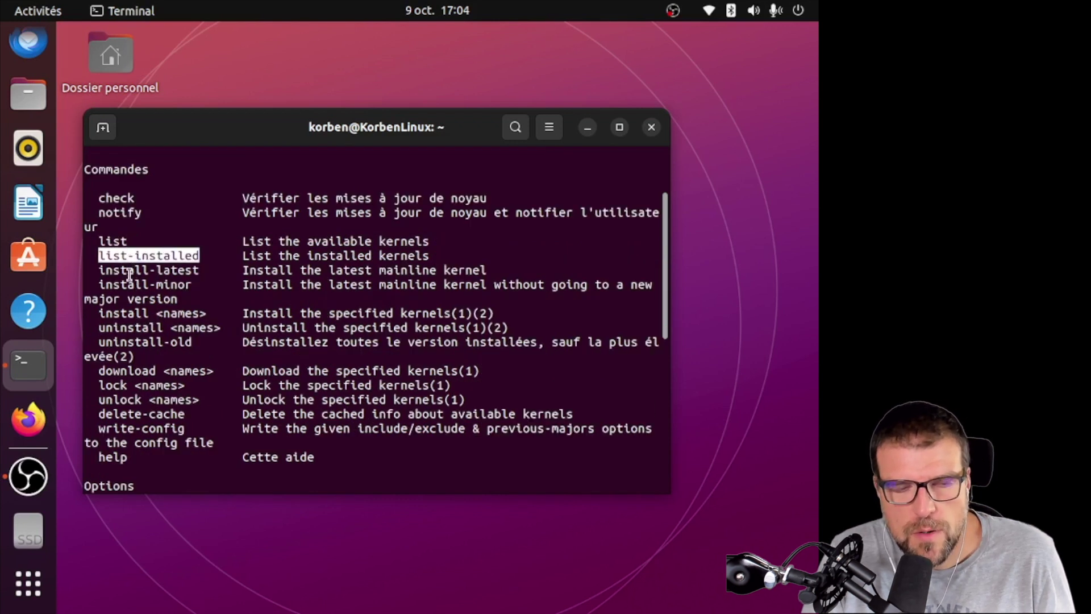
{"action": "double_click", "coordinate": [129, 272]}
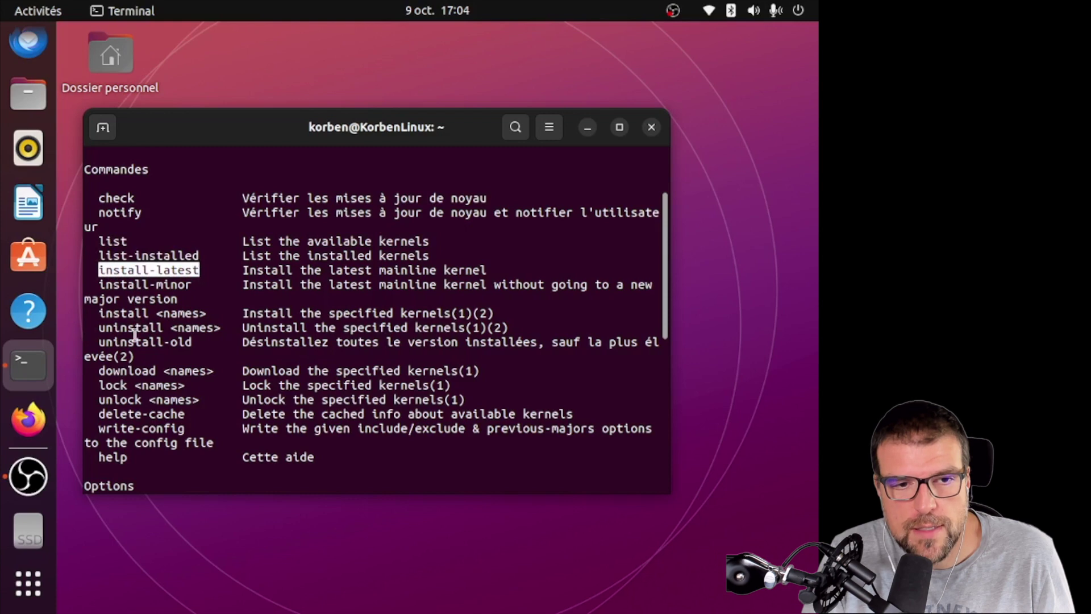
{"action": "scroll", "coordinate": [135, 335], "scroll_direction": "down", "scroll_amount": 8}
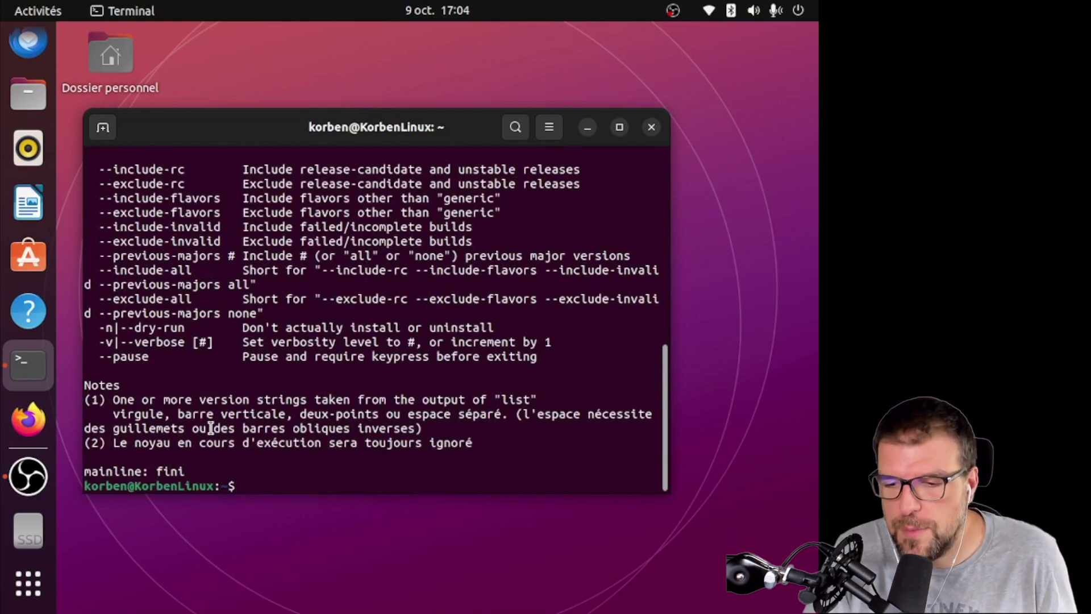
- Launch the graphical kernel manager with mainline-gtk and reduce its maximized window to a smaller floating one
{"action": "type", "text": "mainline-gtk"}
{"action": "key", "text": "Return"}
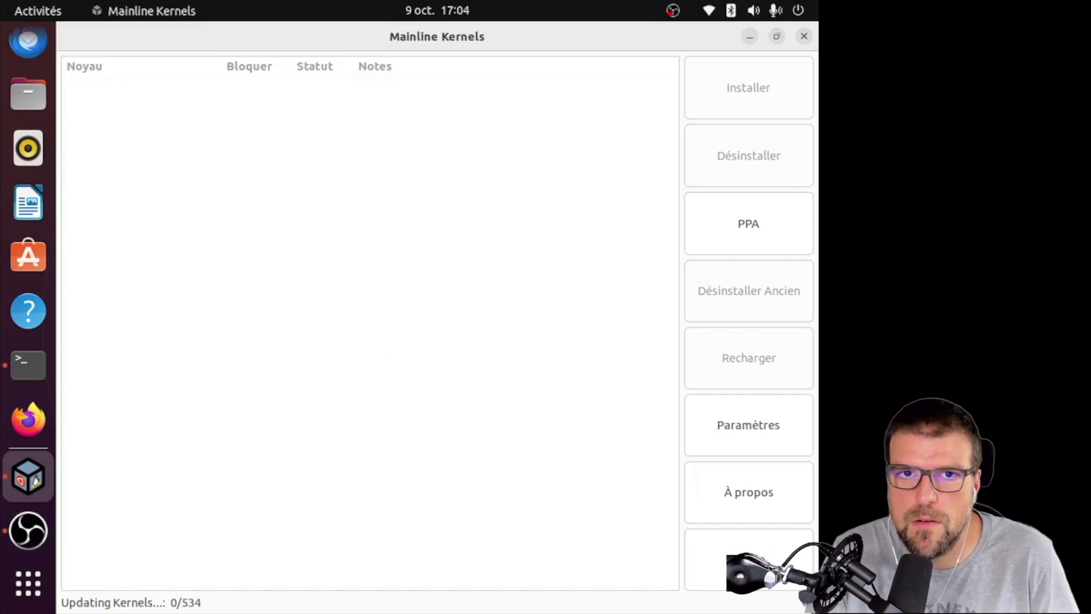
{"action": "left_click_drag", "start_coordinate": [605, 35], "coordinate": [506, 62]}
{"action": "left_click", "coordinate": [651, 126]}
{"action": "left_click", "coordinate": [311, 341]}
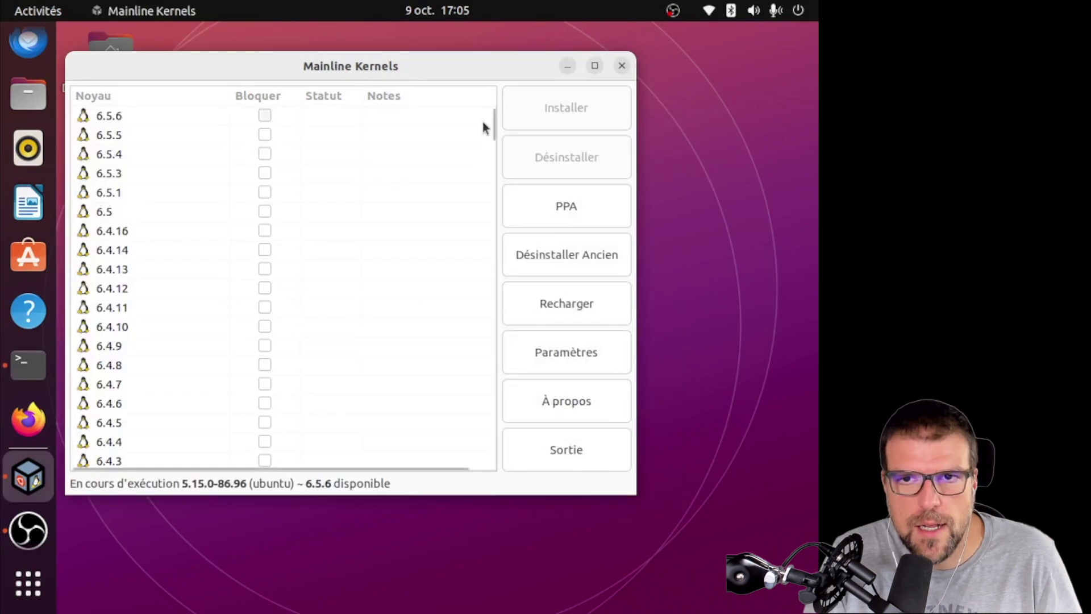
- Find the installed Ubuntu kernels in the kernel list and inspect the first 5.15.0.86.96 entry and the running 5.15.0-86.96
{"action": "left_click_drag", "start_coordinate": [495, 121], "coordinate": [492, 437]}
{"action": "left_click_drag", "start_coordinate": [496, 393], "coordinate": [472, 224]}
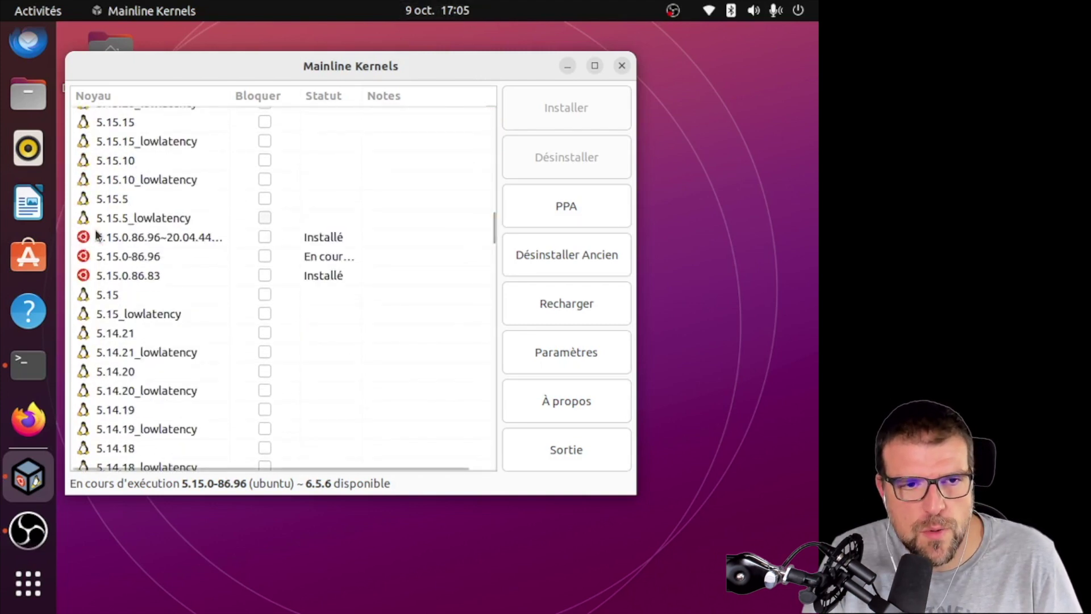
{"action": "left_click", "coordinate": [115, 237]}
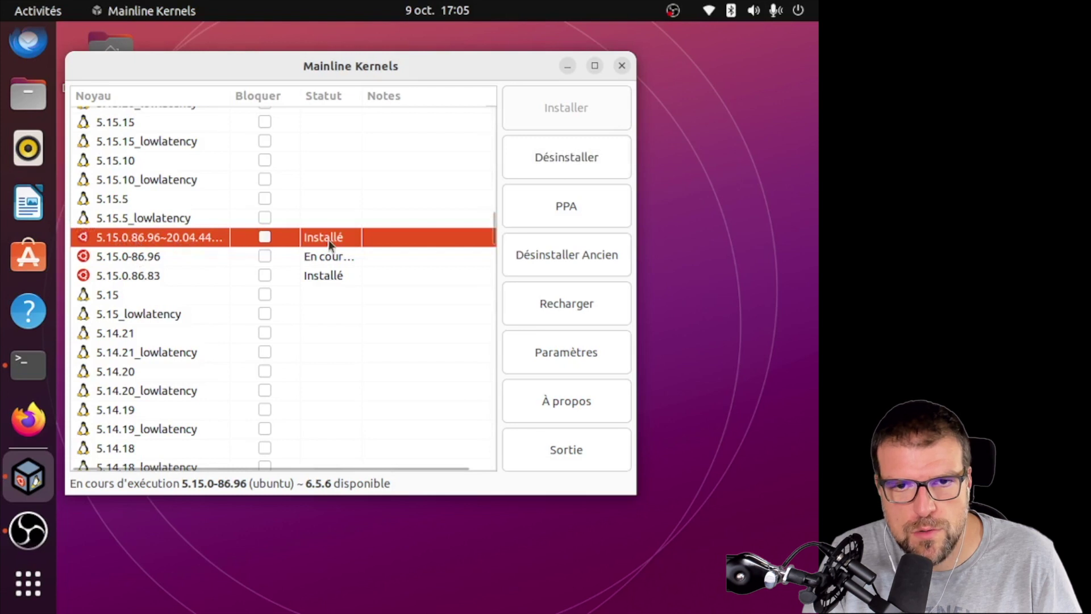
{"action": "left_click", "coordinate": [145, 260]}
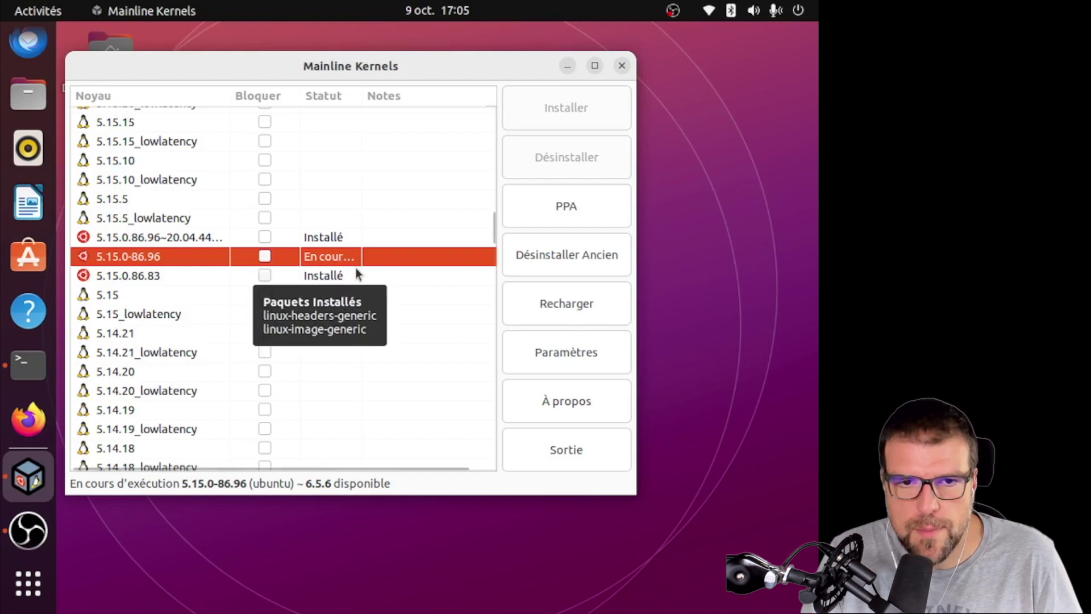
- Return to the newest kernels in the list and select version 6.5.6
{"action": "left_click_drag", "start_coordinate": [493, 228], "coordinate": [478, 95]}
{"action": "left_click", "coordinate": [114, 117]}
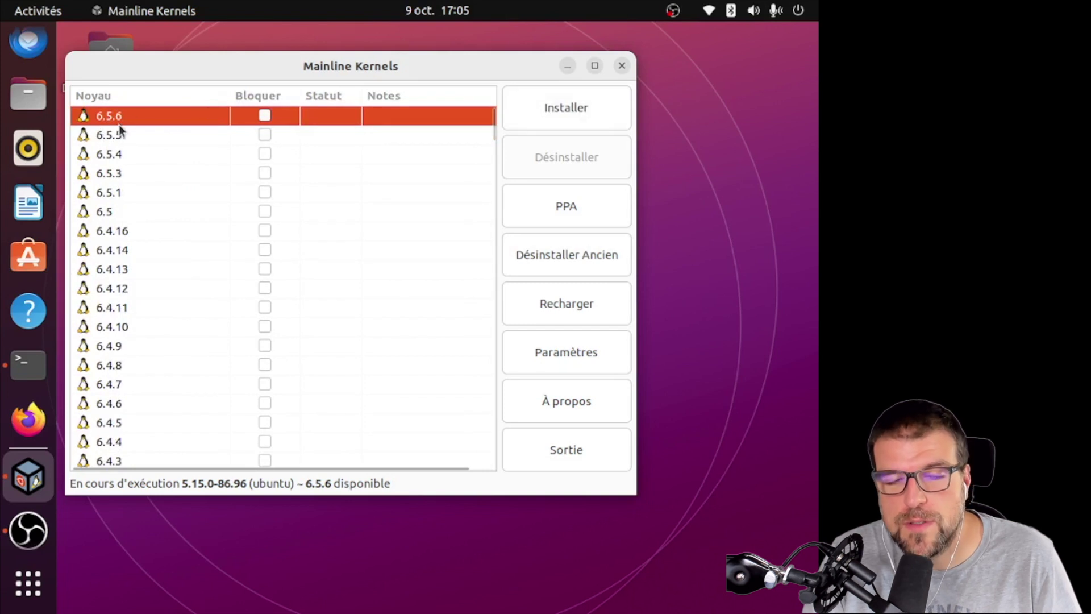
{"action": "mouse_move", "coordinate": [143, 119]}
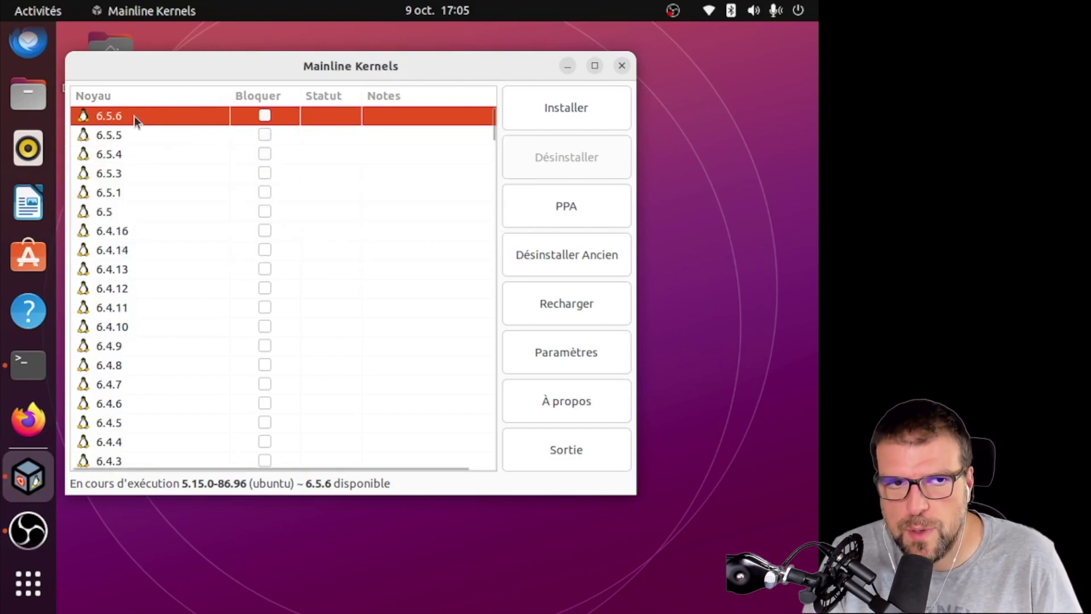
- Browse the older mainline kernel versions and select version 6.3
{"action": "scroll", "coordinate": [178, 364], "scroll_direction": "down", "scroll_amount": 5}
{"action": "scroll", "coordinate": [177, 369], "scroll_direction": "down", "scroll_amount": 10}
{"action": "scroll", "coordinate": [134, 347], "scroll_direction": "up", "scroll_amount": 10}
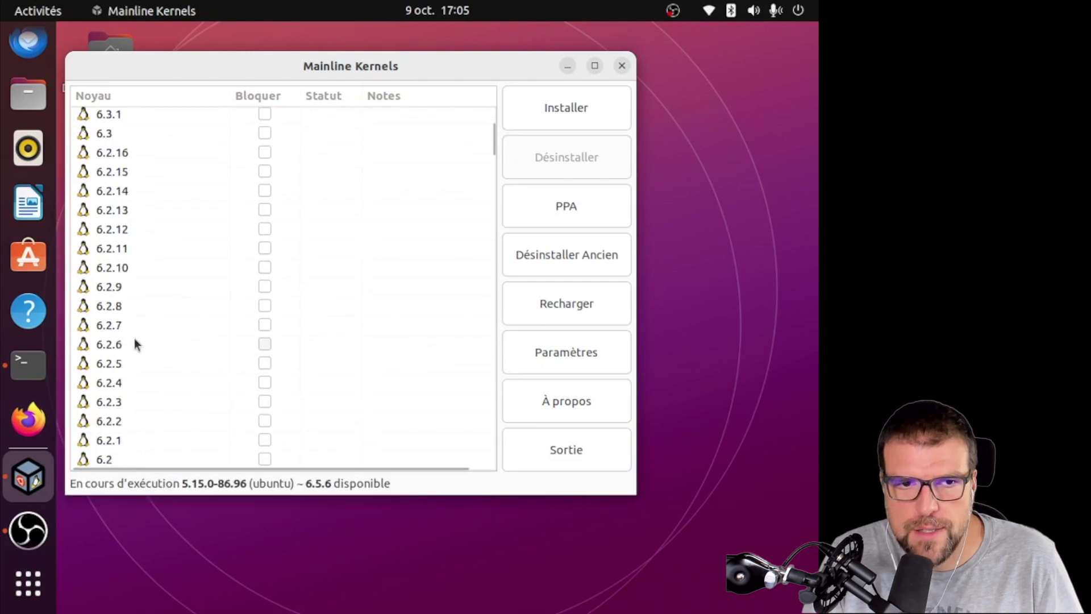
{"action": "scroll", "coordinate": [127, 369], "scroll_direction": "up", "scroll_amount": 3}
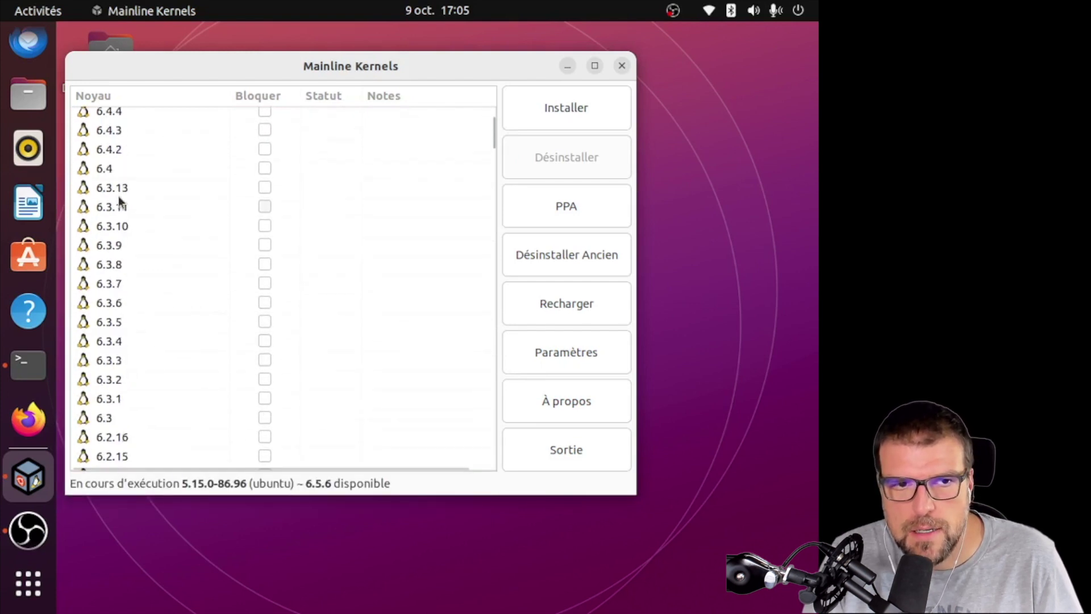
{"action": "left_click", "coordinate": [107, 414]}
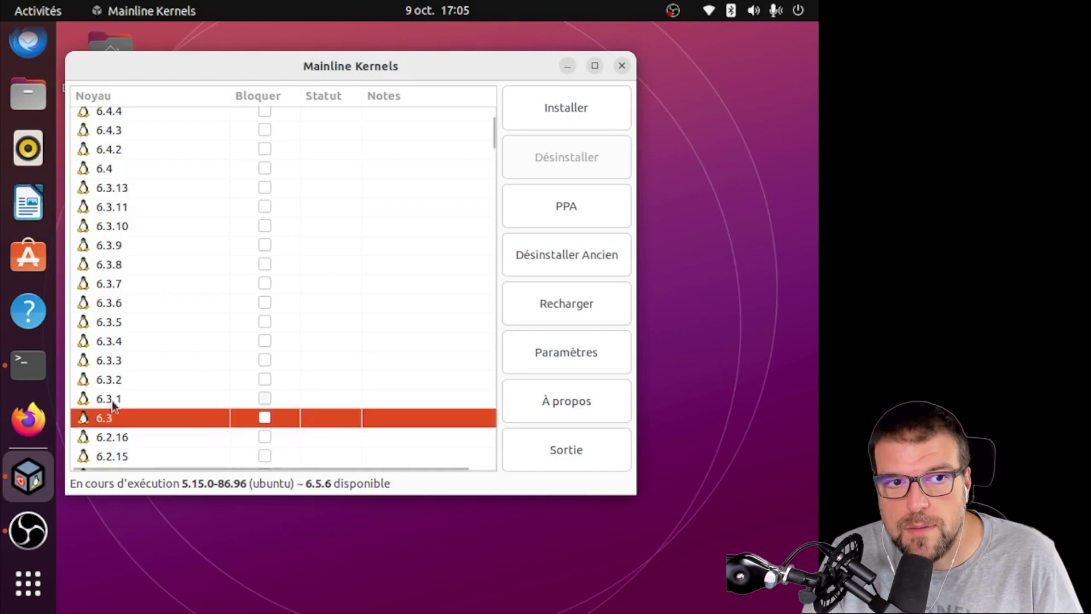
- Select version 6.3.13 and version 6.4.16 in the kernel list to show the final releases of those series
{"action": "left_click", "coordinate": [119, 188]}
{"action": "scroll", "coordinate": [137, 313], "scroll_direction": "up", "scroll_amount": 8}
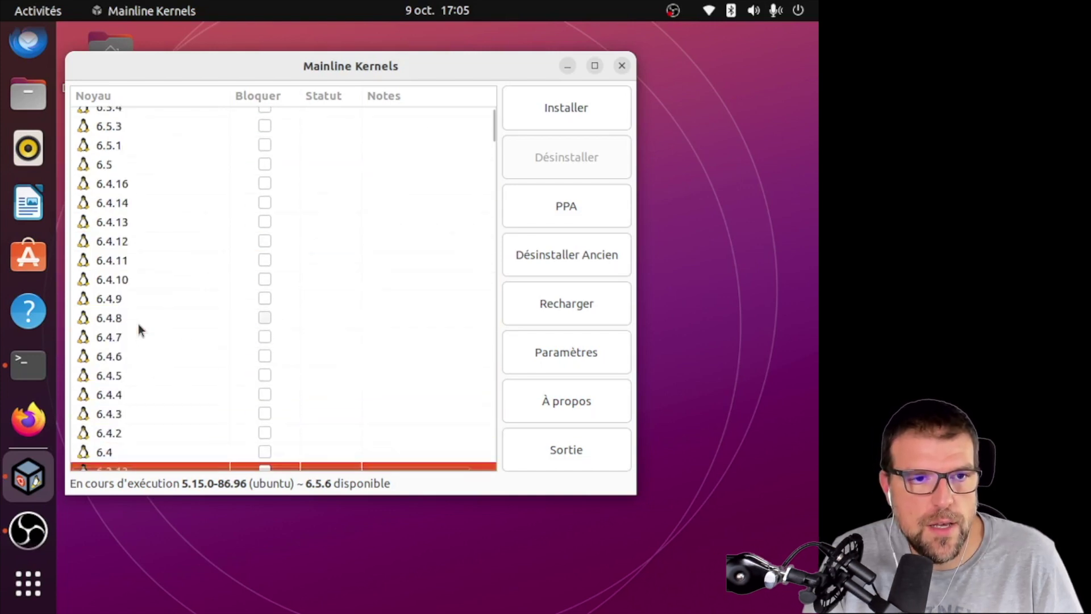
{"action": "left_click", "coordinate": [111, 186]}
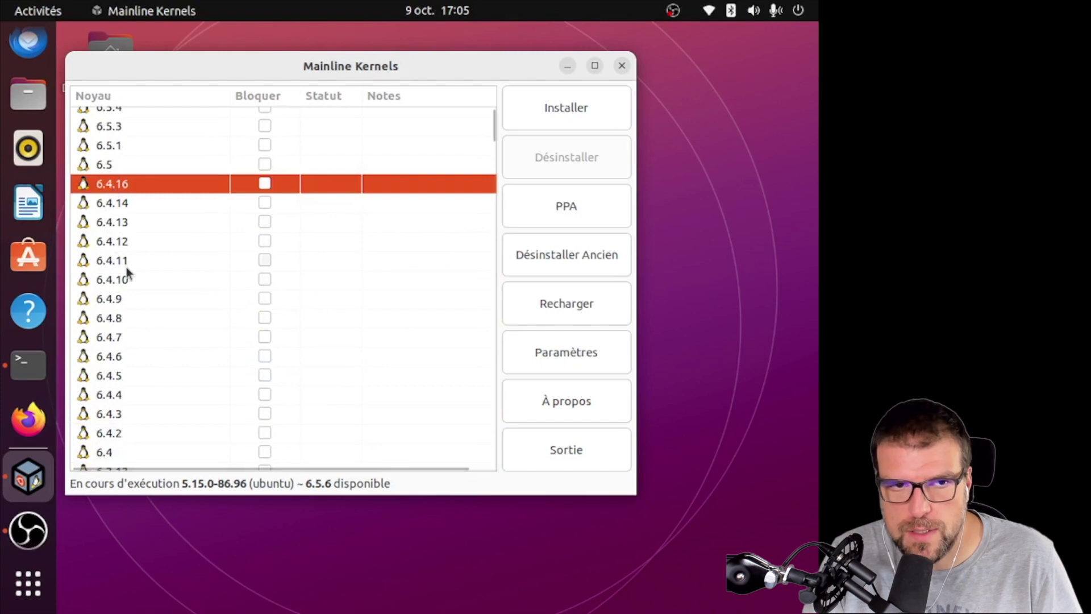
- Browse the older kernels down to the 6.0 series, return to the newest ones and select version 6.5.6
{"action": "scroll", "coordinate": [126, 273], "scroll_direction": "up", "scroll_amount": 1}
{"action": "scroll", "coordinate": [126, 272], "scroll_direction": "down", "scroll_amount": 15}
{"action": "scroll", "coordinate": [118, 339], "scroll_direction": "down", "scroll_amount": 20}
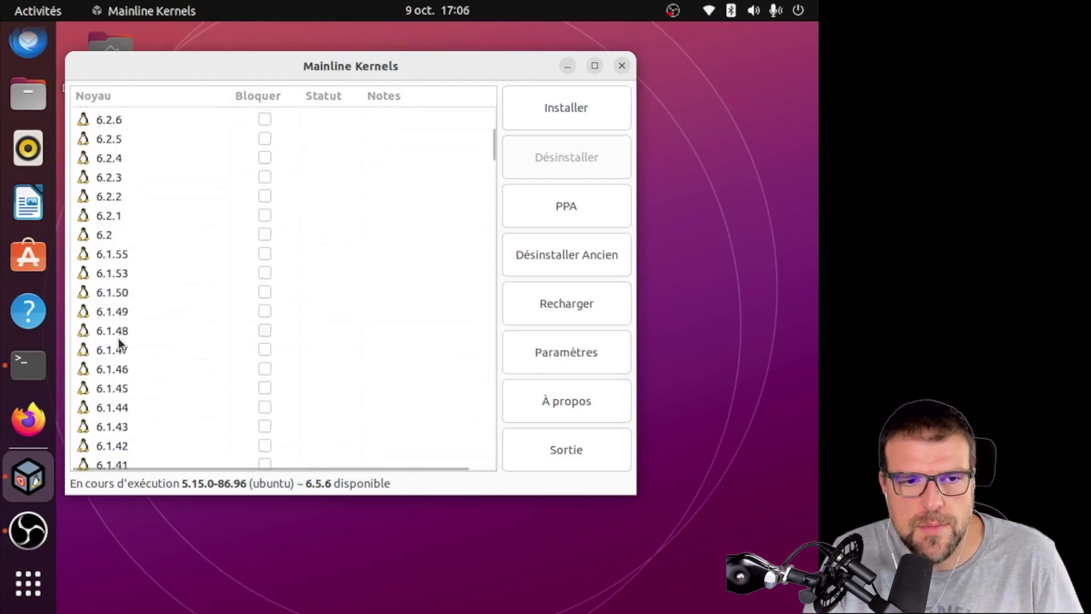
{"action": "scroll", "coordinate": [113, 362], "scroll_direction": "down", "scroll_amount": 7}
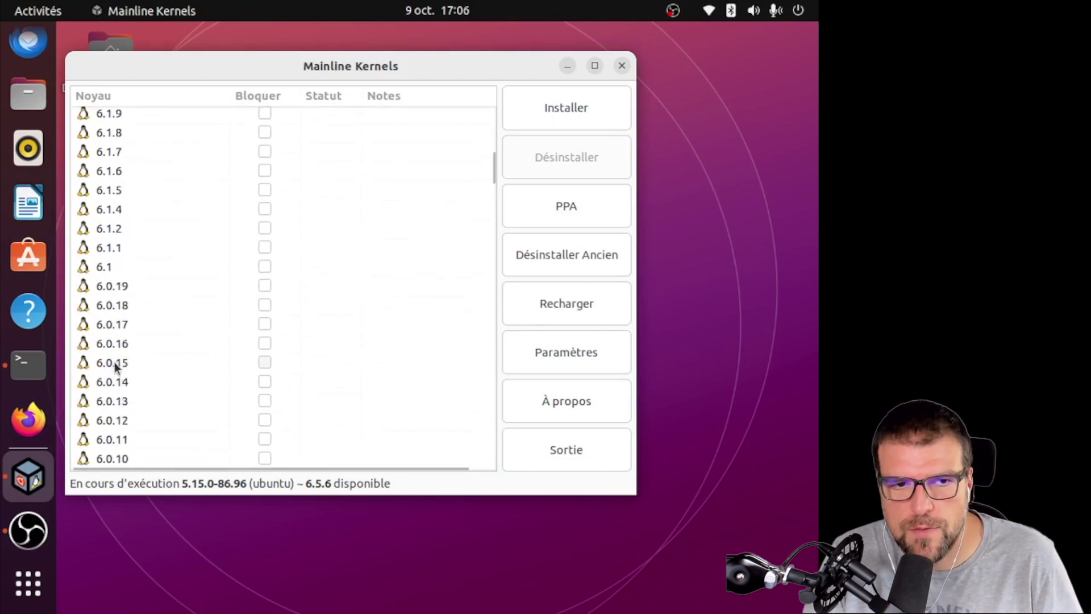
{"action": "scroll", "coordinate": [114, 367], "scroll_direction": "up", "scroll_amount": 20}
{"action": "scroll", "coordinate": [126, 261], "scroll_direction": "up", "scroll_amount": 12}
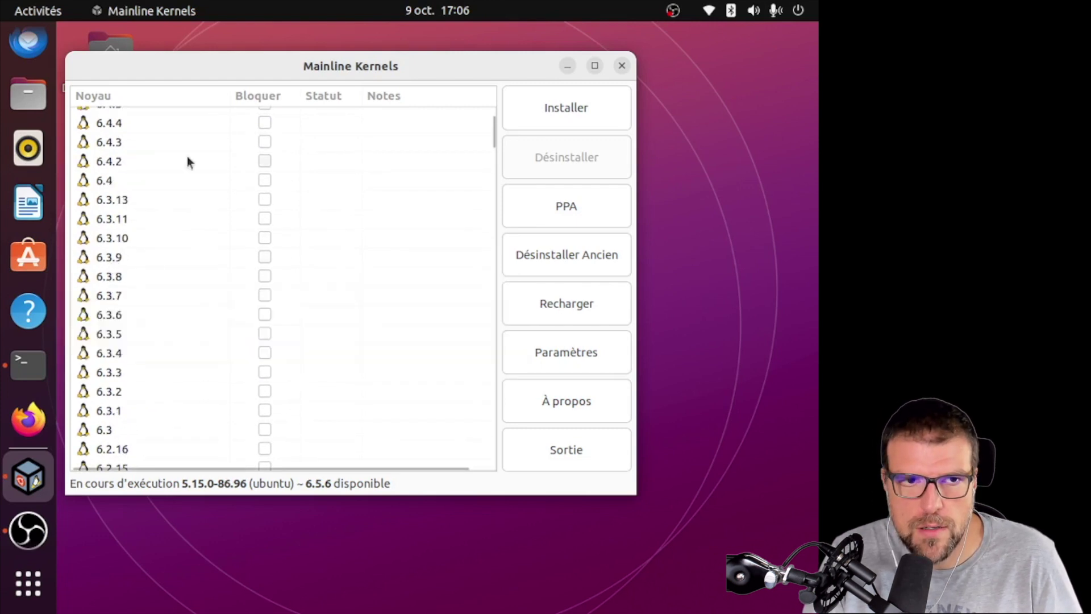
{"action": "scroll", "coordinate": [176, 176], "scroll_direction": "up", "scroll_amount": 8}
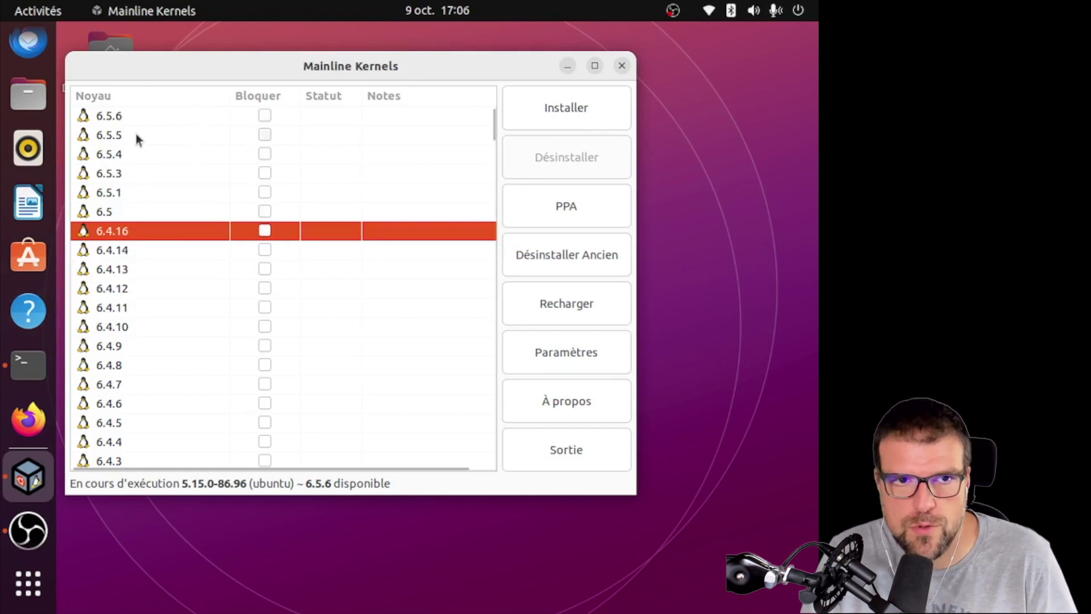
{"action": "left_click", "coordinate": [135, 116]}
- Find the installed Ubuntu kernels in the list and select the first 5.15.0.86.96 entry
{"action": "scroll", "coordinate": [156, 352], "scroll_direction": "down", "scroll_amount": 20}
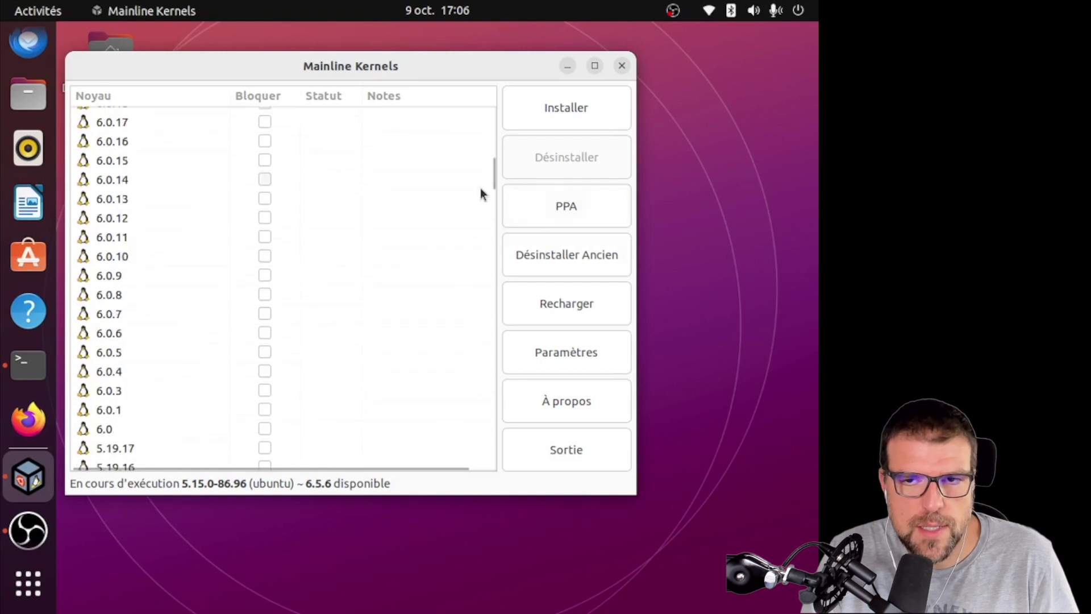
{"action": "left_click_drag", "start_coordinate": [492, 171], "coordinate": [480, 226]}
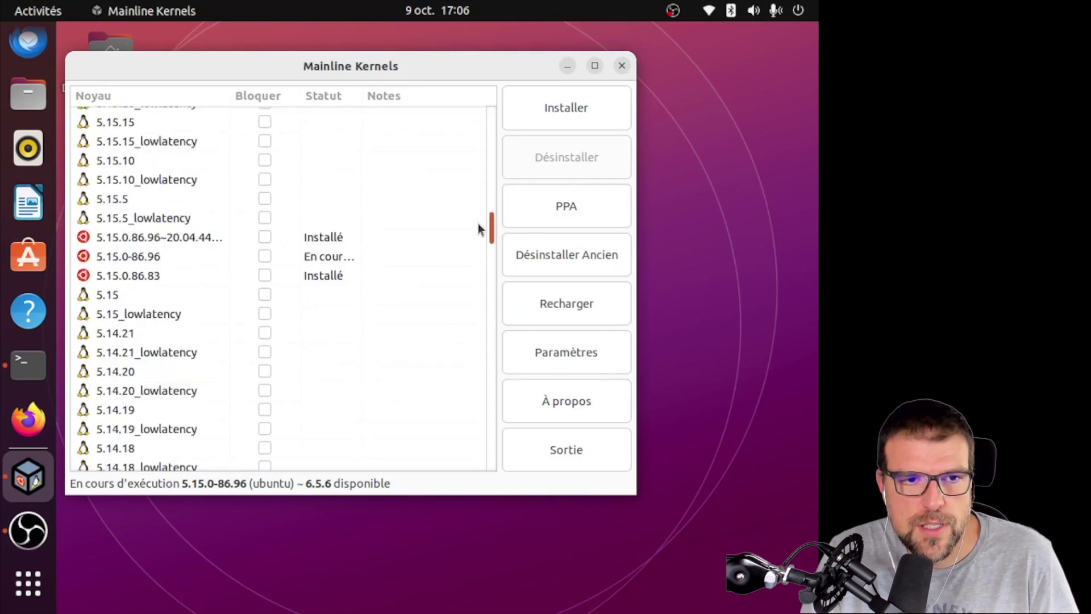
{"action": "left_click", "coordinate": [196, 243]}
- Browse the newer series and select their final releases, version 5.19.17 and version 6.0.19
{"action": "scroll", "coordinate": [189, 287], "scroll_direction": "up", "scroll_amount": 5}
{"action": "scroll", "coordinate": [189, 292], "scroll_direction": "up", "scroll_amount": 20}
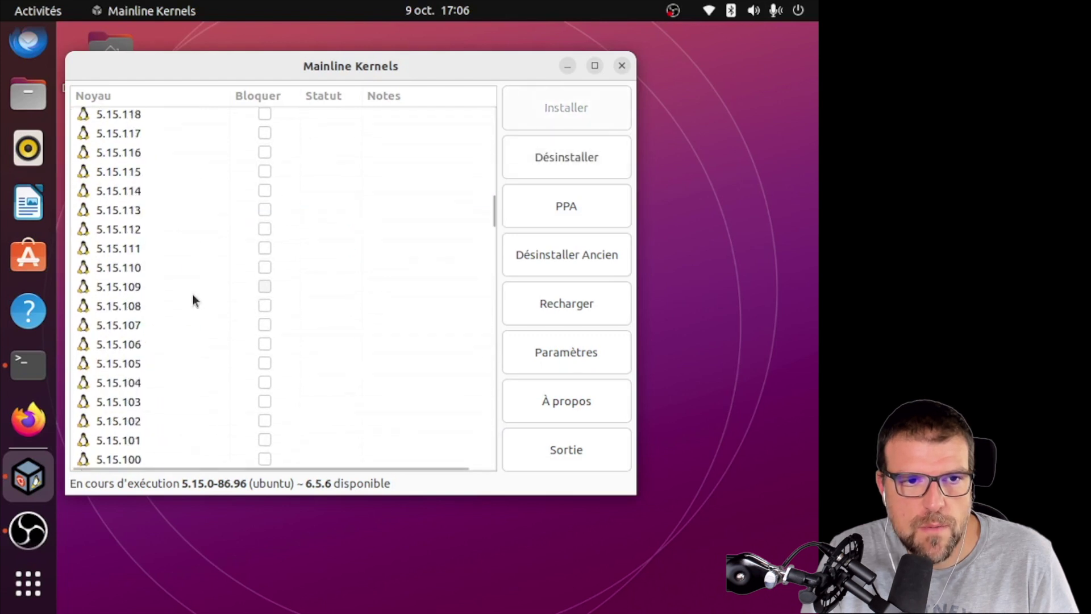
{"action": "scroll", "coordinate": [219, 309], "scroll_direction": "up", "scroll_amount": 3}
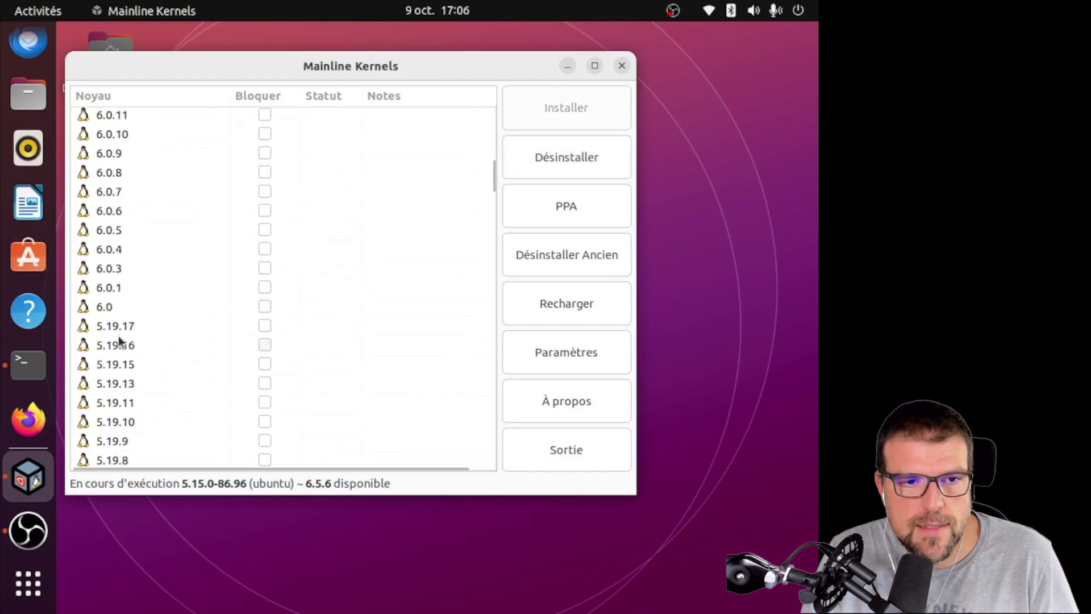
{"action": "left_click", "coordinate": [130, 326]}
{"action": "scroll", "coordinate": [120, 437], "scroll_direction": "up", "scroll_amount": 6}
{"action": "scroll", "coordinate": [120, 435], "scroll_direction": "up", "scroll_amount": 15}
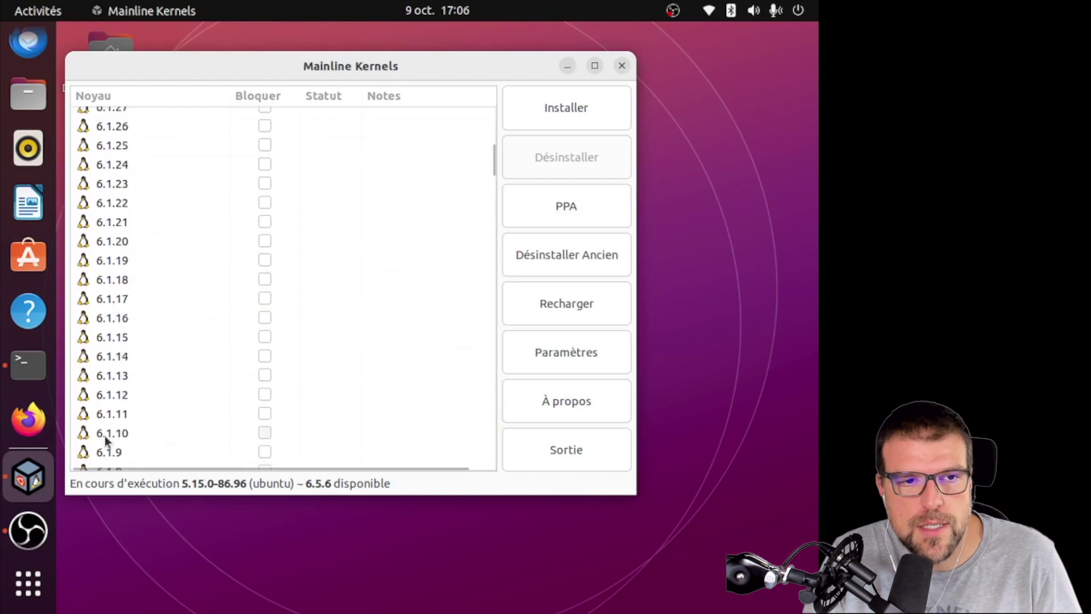
{"action": "scroll", "coordinate": [117, 341], "scroll_direction": "down", "scroll_amount": 16}
{"action": "left_click", "coordinate": [124, 247]}
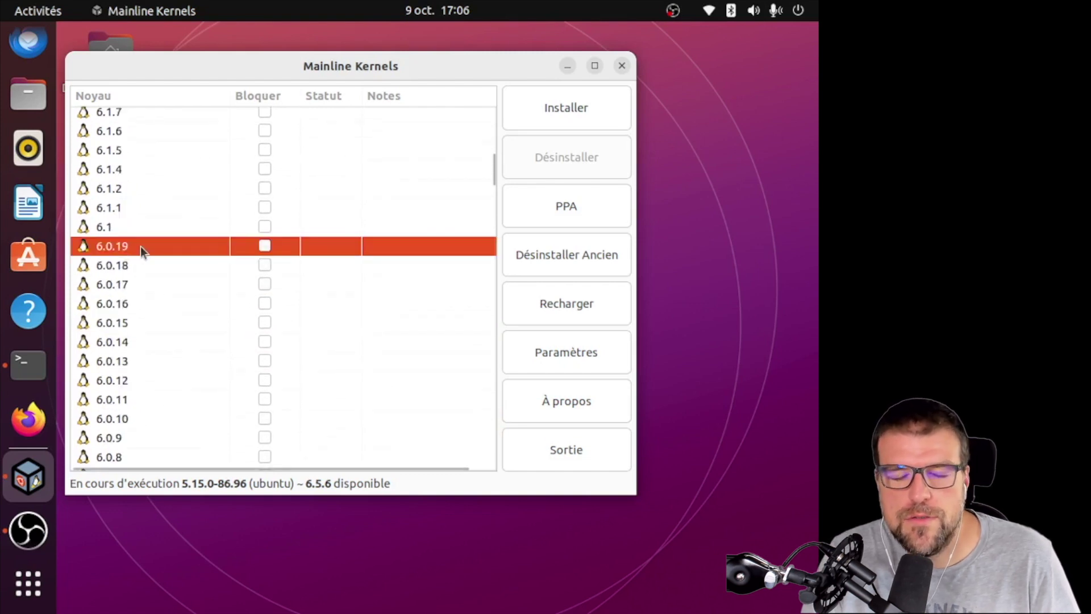
- Install kernel 6.5.6 and authenticate the installation with the account password
{"action": "left_click_drag", "start_coordinate": [494, 161], "coordinate": [493, 110]}
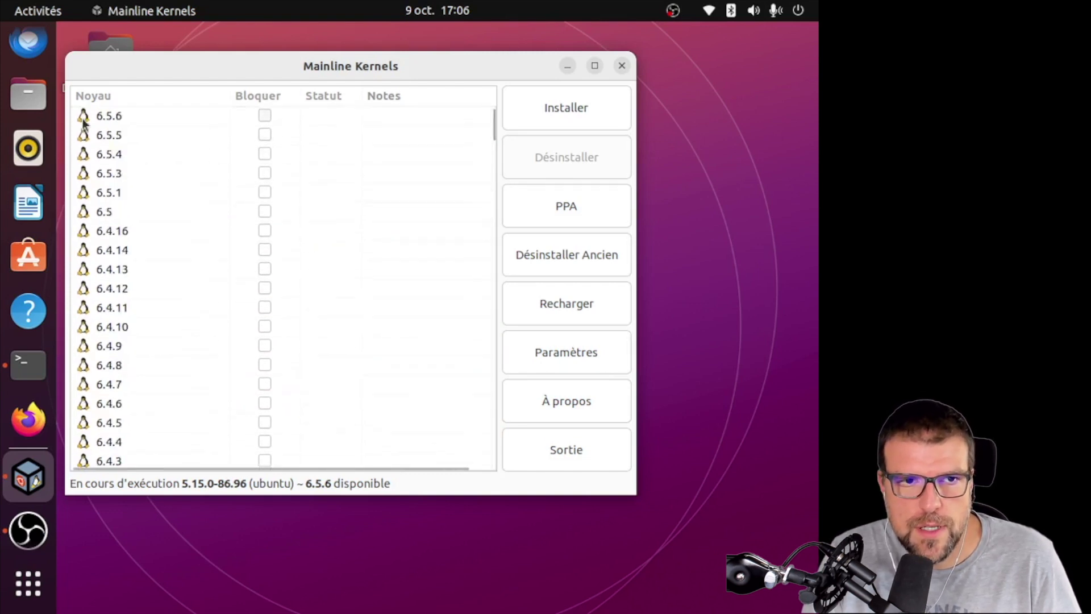
{"action": "left_click", "coordinate": [113, 117]}
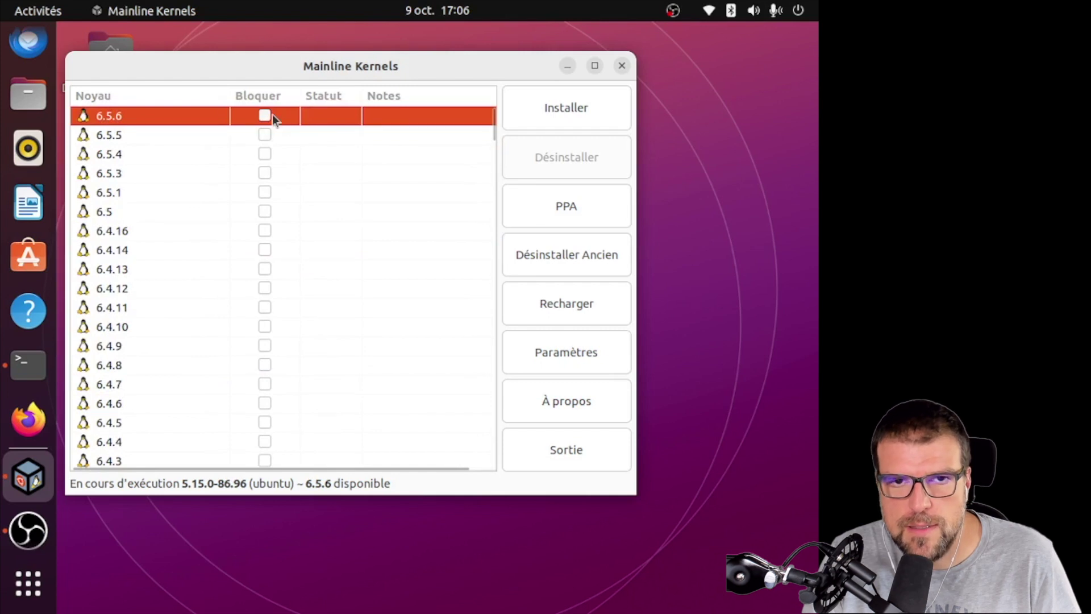
{"action": "mouse_move", "coordinate": [271, 115]}
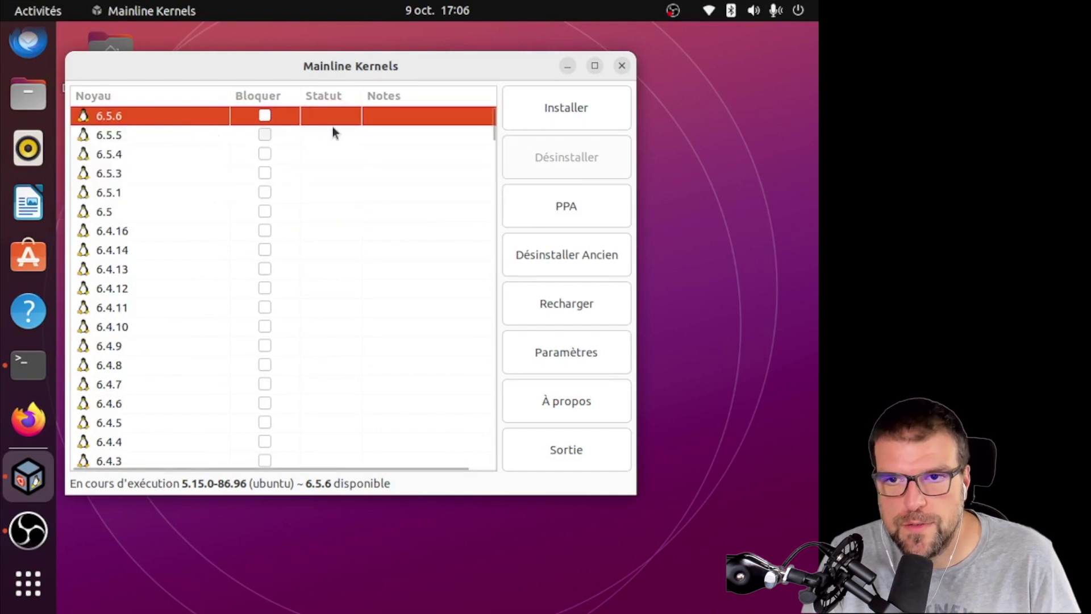
{"action": "left_click", "coordinate": [541, 109]}
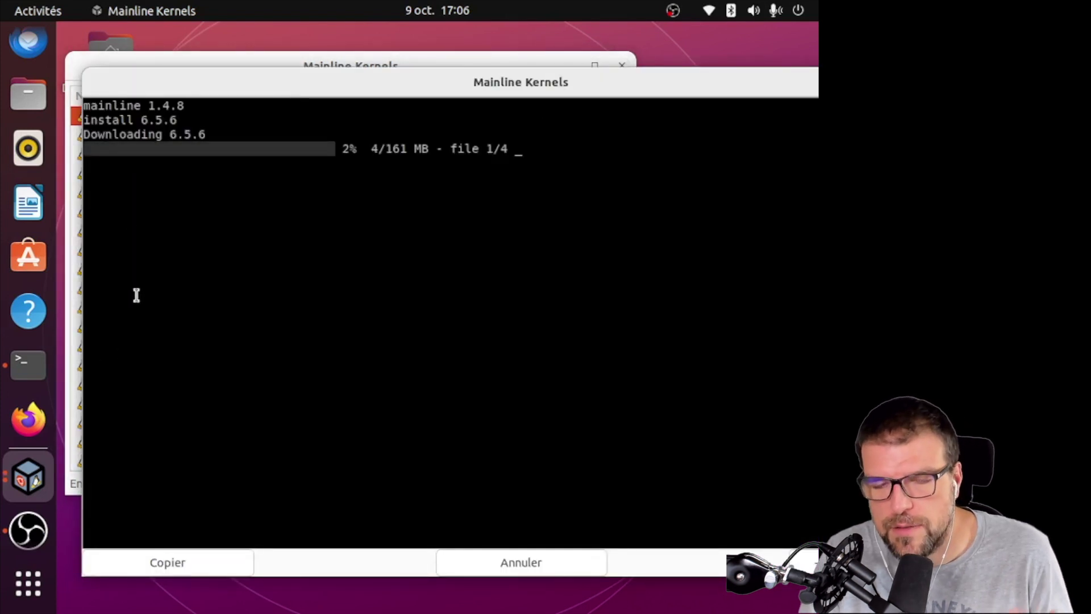
{"action": "left_click_drag", "start_coordinate": [304, 82], "coordinate": [285, 68]}
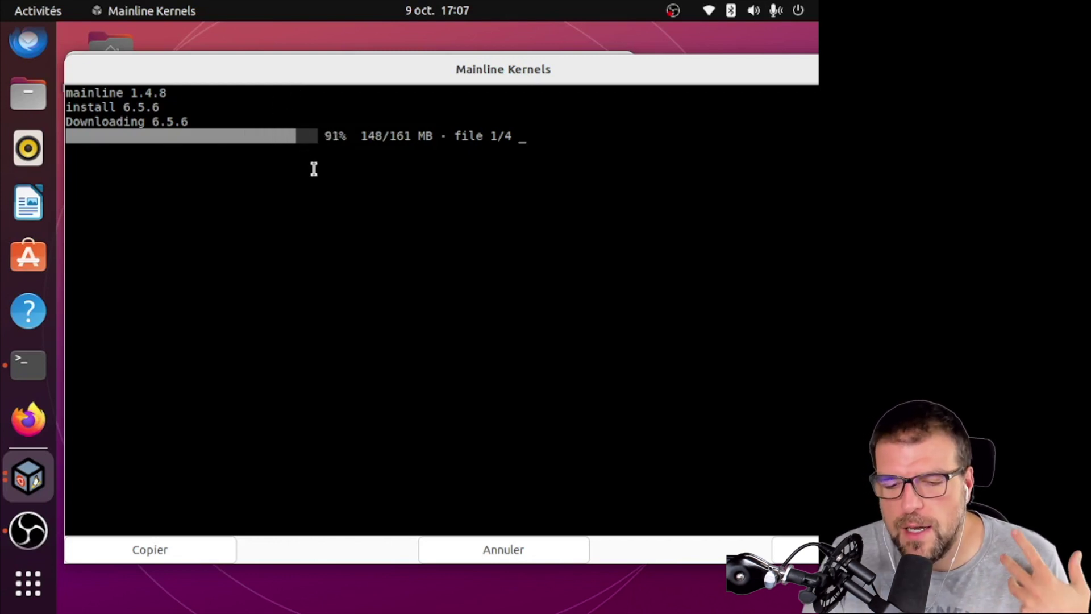
{"action": "key", "text": "ctrl+v"}
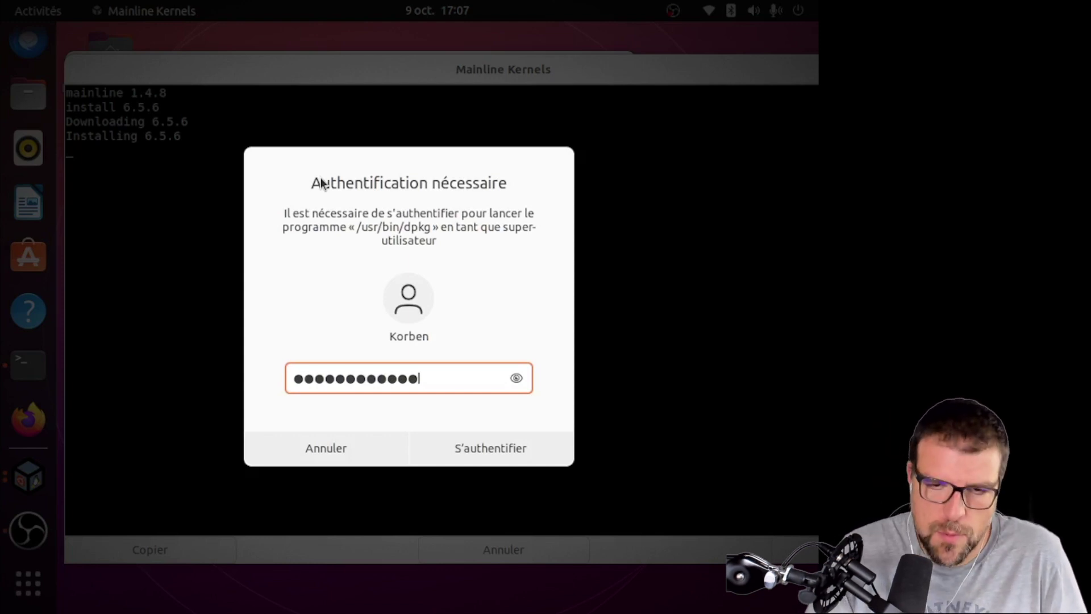
{"action": "key", "text": "Return"}
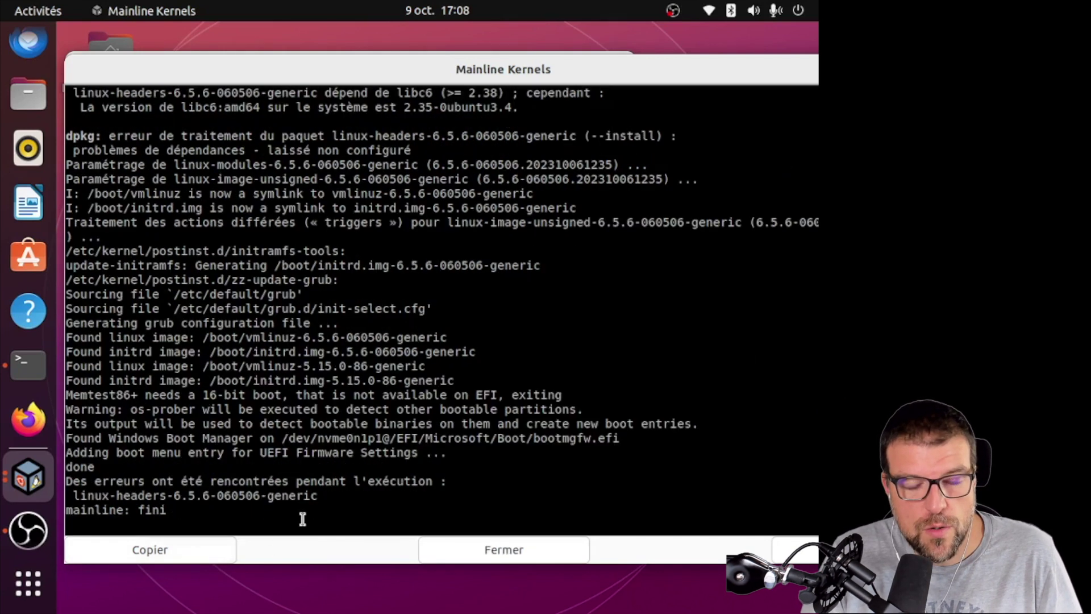
- Examine the 6.5.6 installation log for the linux-headers errors and the required and installed libc6 versions
{"action": "left_click_drag", "start_coordinate": [329, 502], "coordinate": [253, 481]}
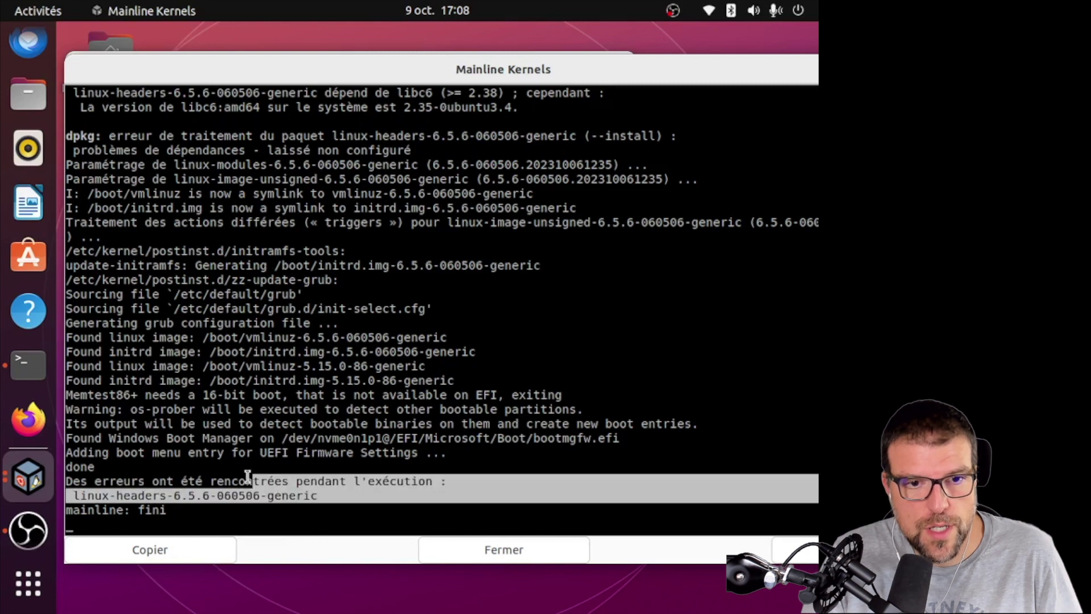
{"action": "left_click", "coordinate": [232, 444]}
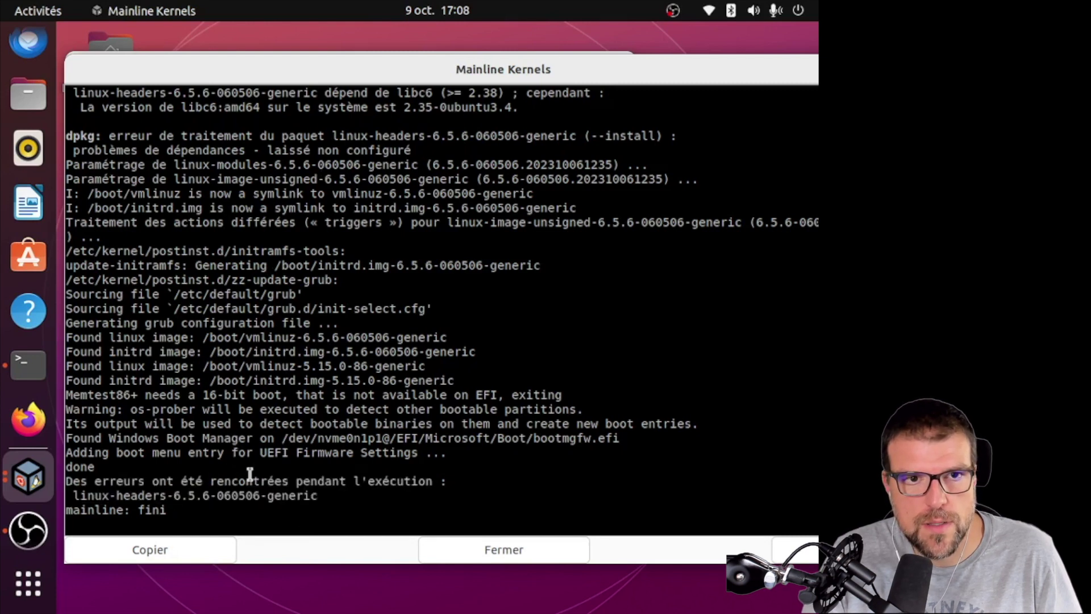
{"action": "scroll", "coordinate": [267, 398], "scroll_direction": "up", "scroll_amount": 3}
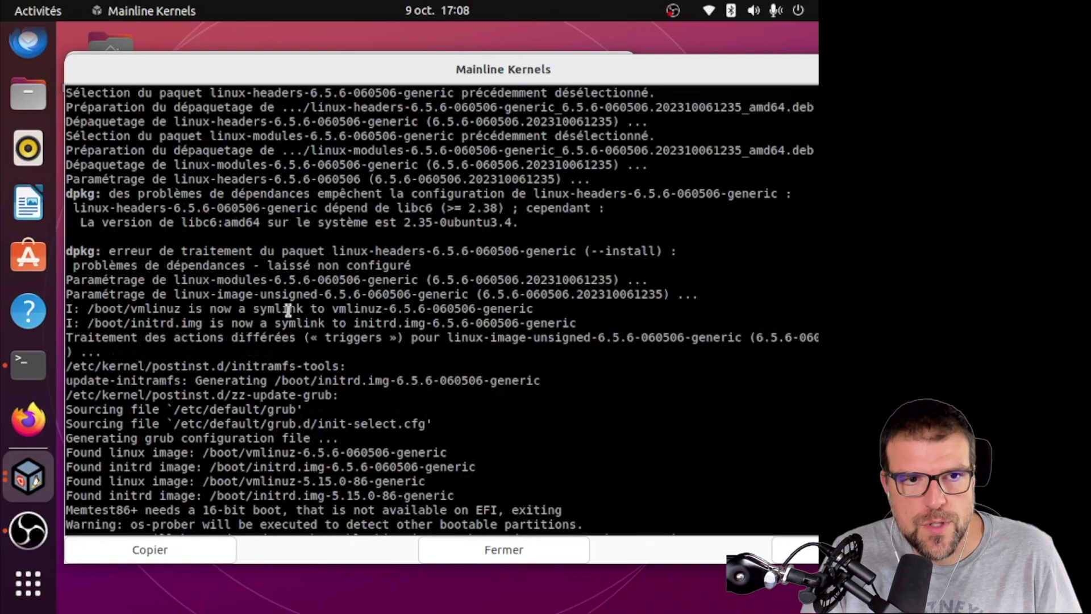
{"action": "left_click_drag", "start_coordinate": [72, 193], "coordinate": [497, 205]}
{"action": "left_click", "coordinate": [128, 221]}
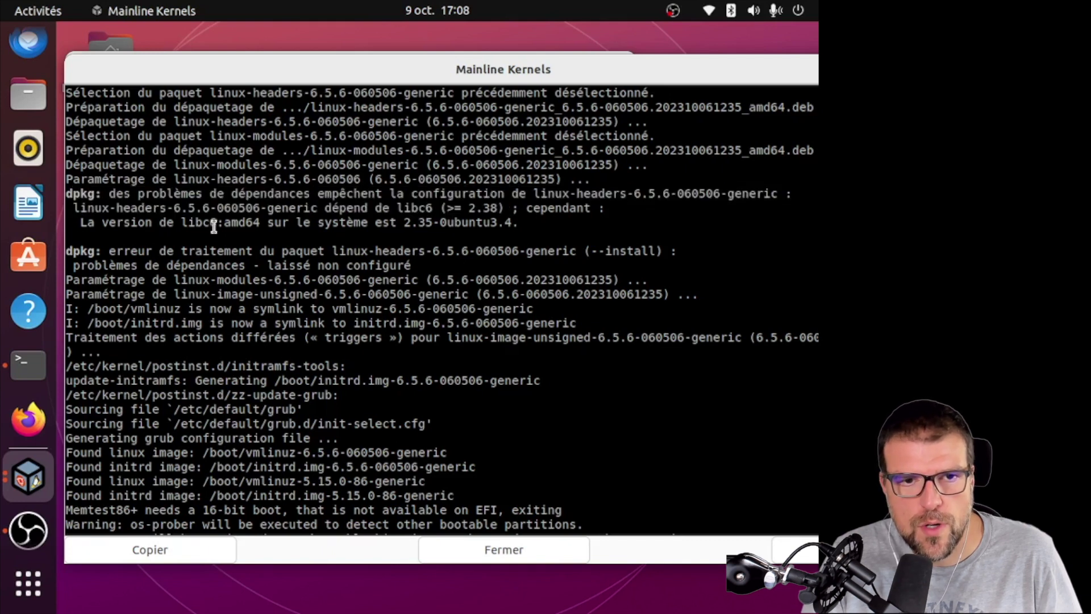
{"action": "left_click_drag", "start_coordinate": [404, 223], "coordinate": [435, 224]}
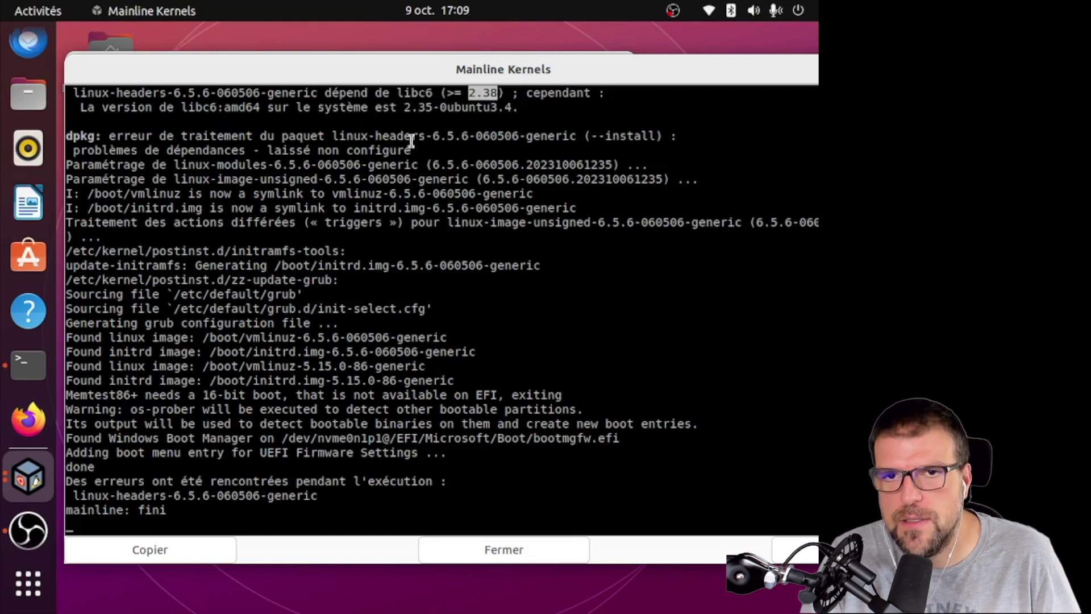
{"action": "scroll", "coordinate": [415, 138], "scroll_direction": "up", "scroll_amount": 2}
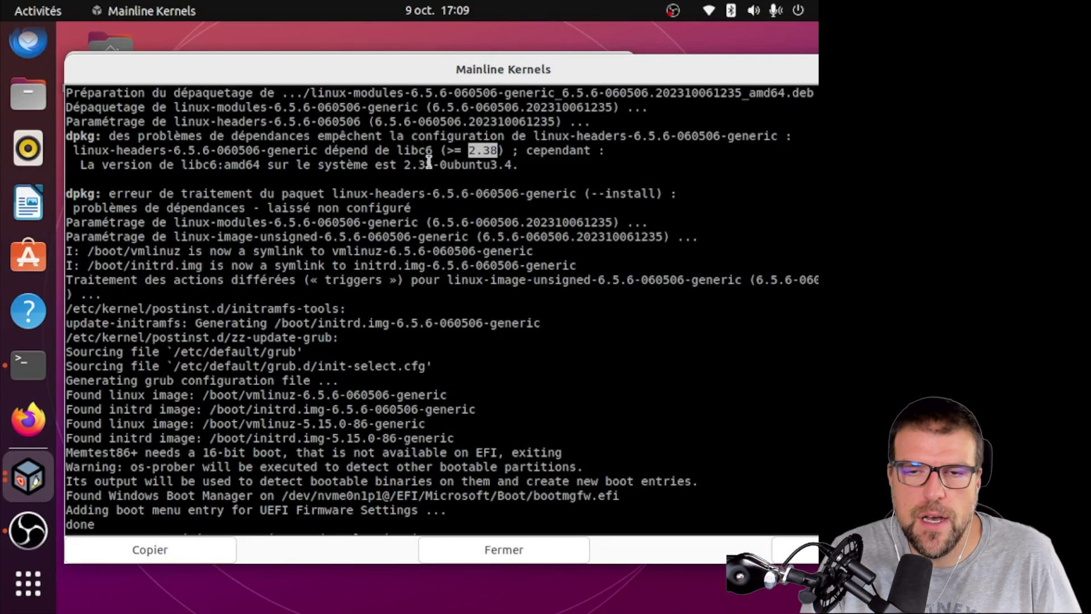
{"action": "left_click", "coordinate": [470, 150]}
{"action": "left_click_drag", "start_coordinate": [469, 150], "coordinate": [495, 150]}
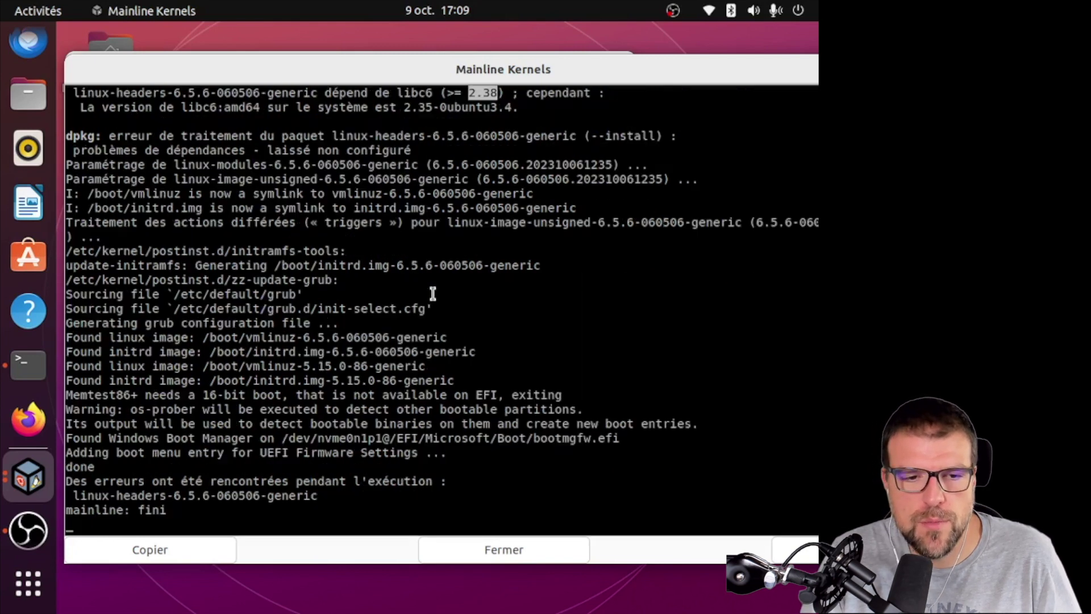
- Close the 6.5.6 installation log and check that kernel's status in the list
{"action": "left_click", "coordinate": [463, 543]}
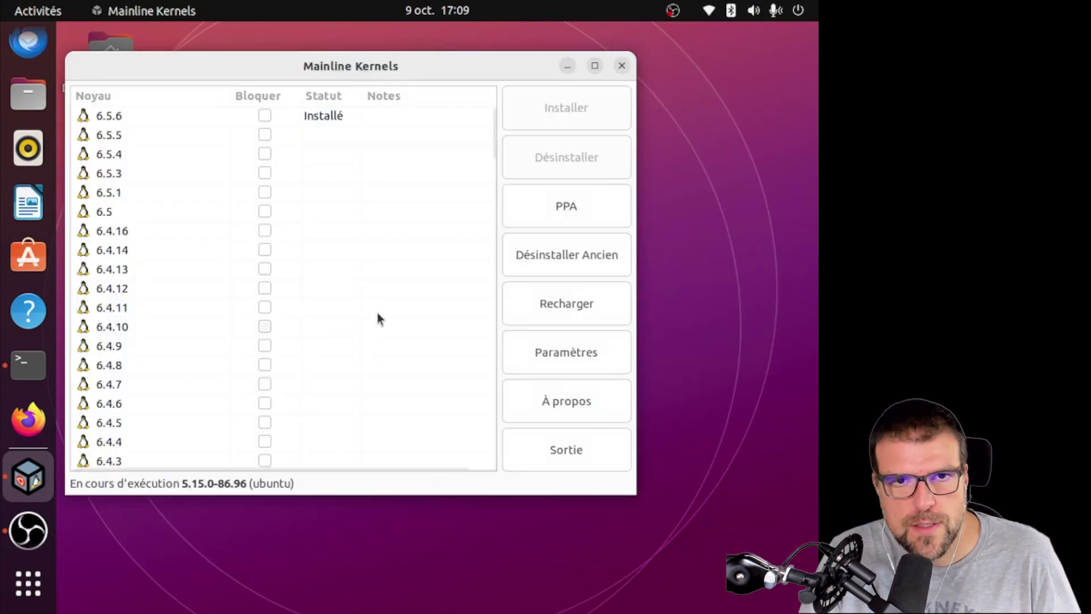
{"action": "left_click", "coordinate": [318, 119]}
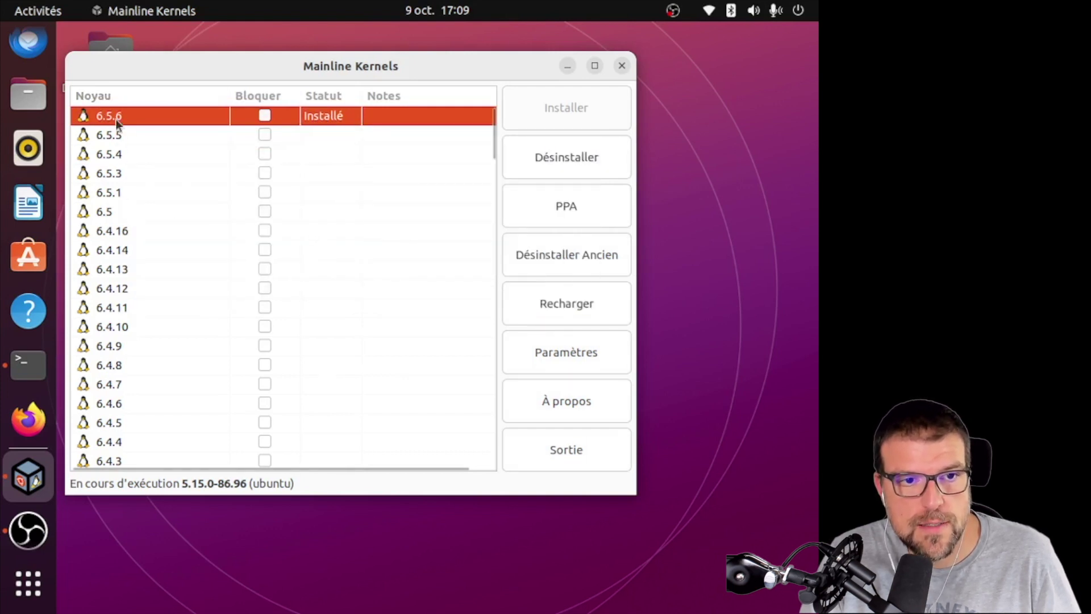
- Install kernel 6.4.16, review the Linux images listed in its log and close the log
{"action": "left_click", "coordinate": [126, 234]}
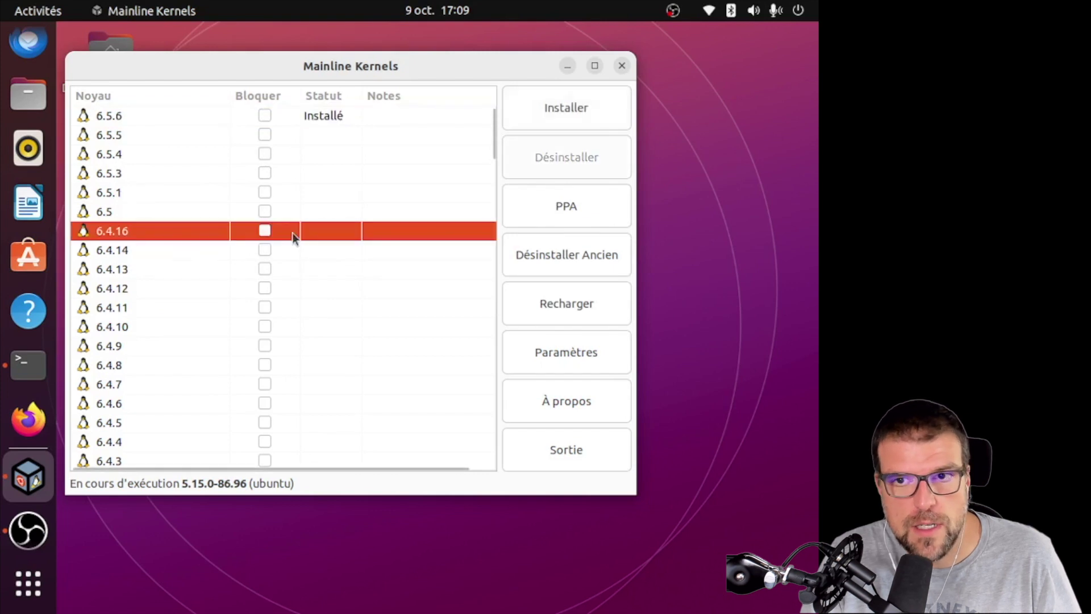
{"action": "left_click", "coordinate": [542, 122]}
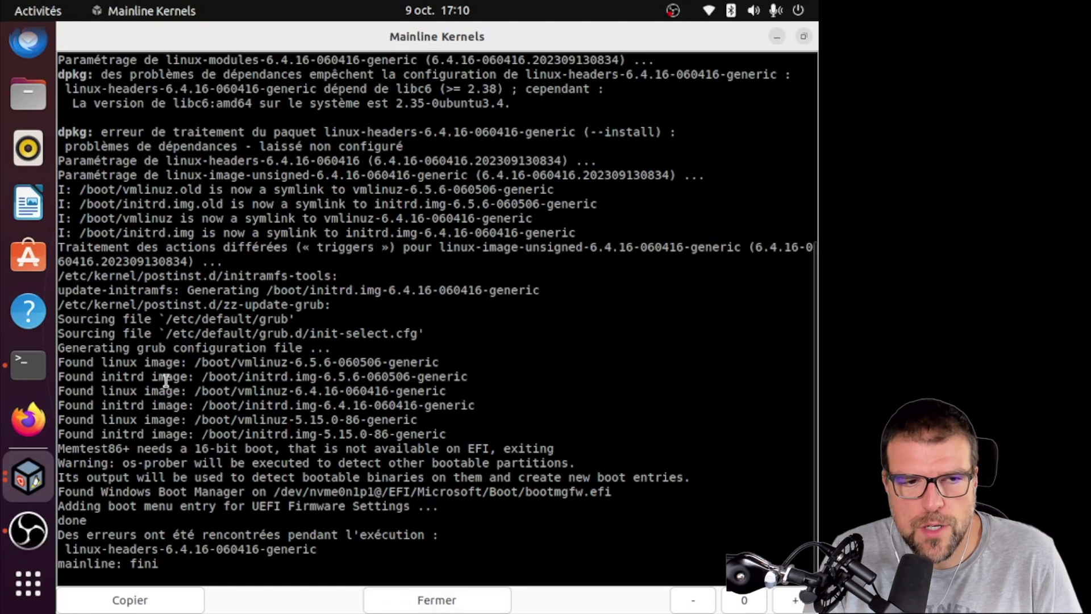
{"action": "left_click_drag", "start_coordinate": [65, 359], "coordinate": [341, 438]}
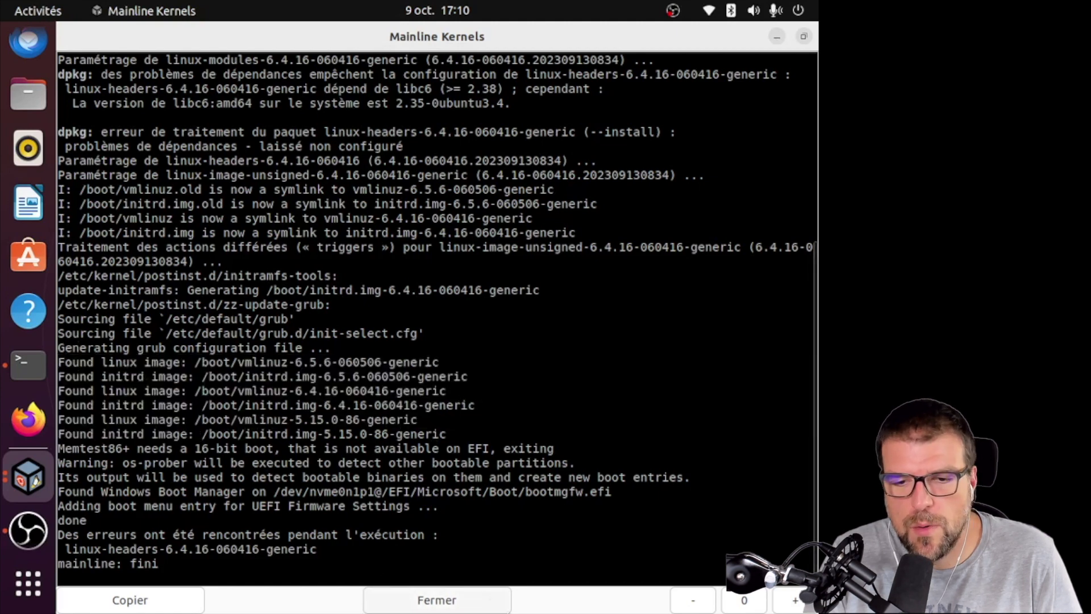
{"action": "left_click", "coordinate": [398, 598]}
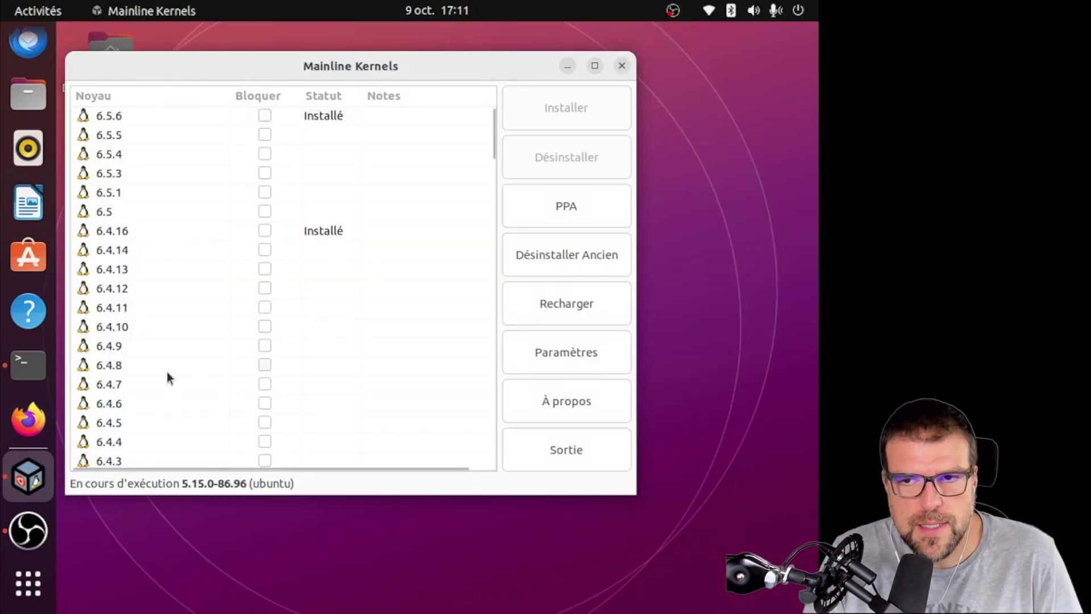
- Run sudo update-grub in a new terminal tab and authenticate with the account password
{"action": "left_click", "coordinate": [28, 365]}
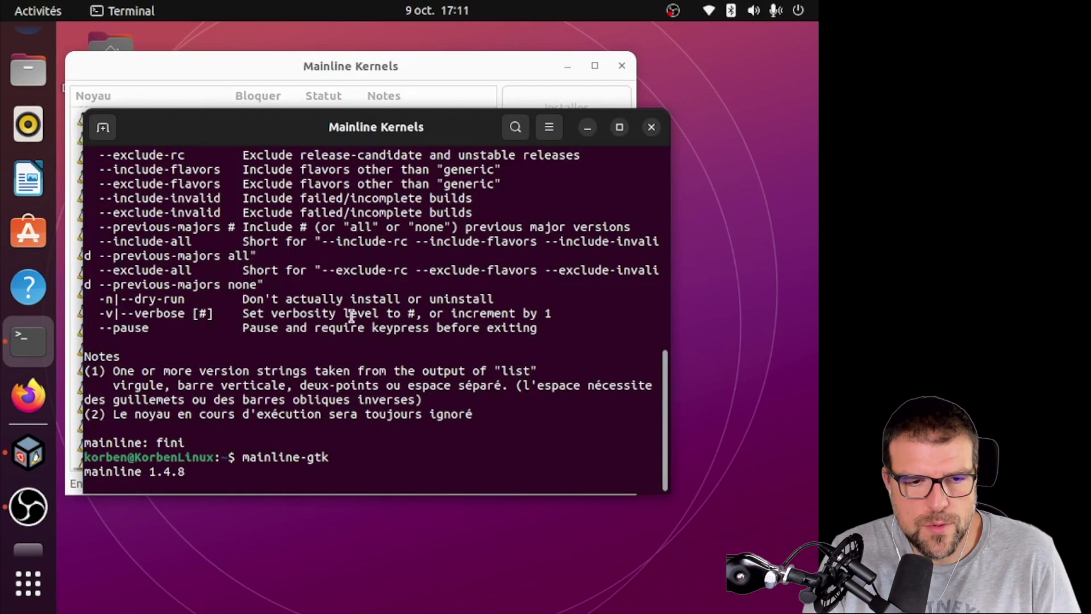
{"action": "key", "text": "ctrl+shift+t"}
{"action": "type", "text": "sudo upd"}
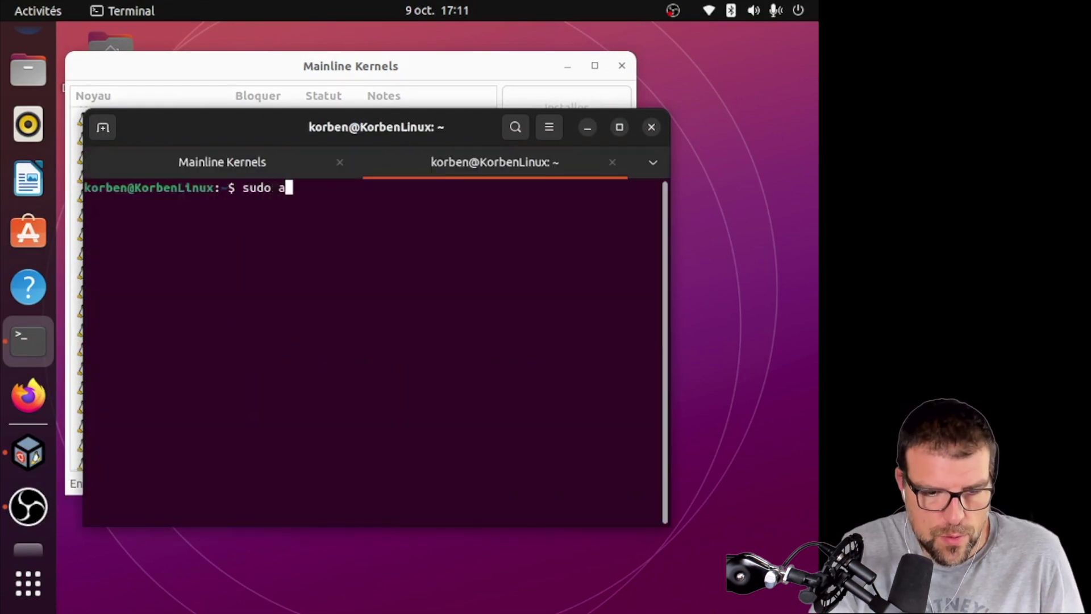
{"action": "type", "text": "ate-grub"}
{"action": "key", "text": "Return"}
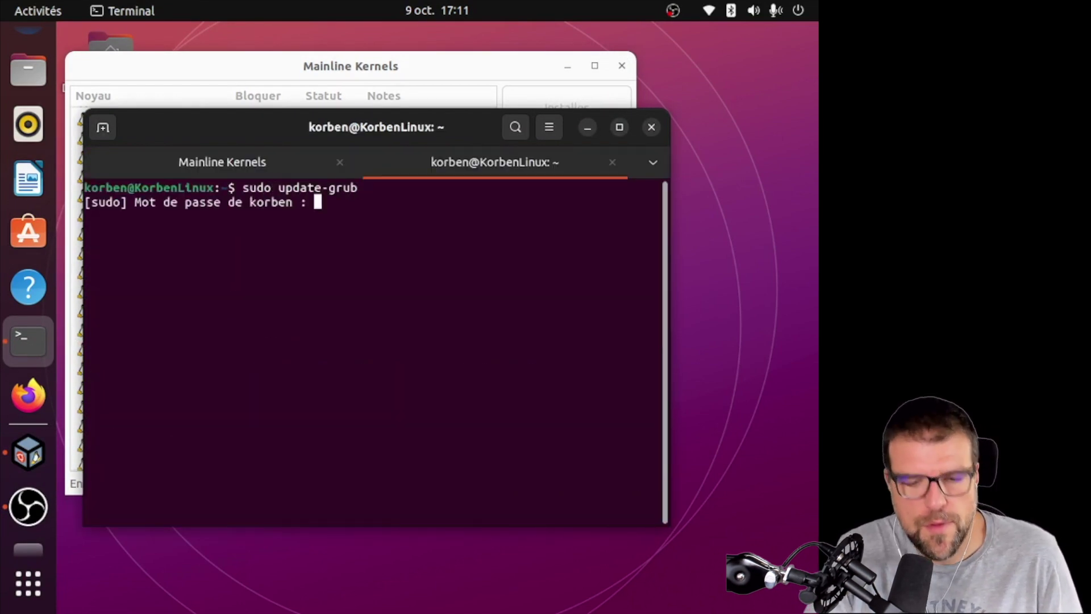
{"action": "key", "text": "Return"}
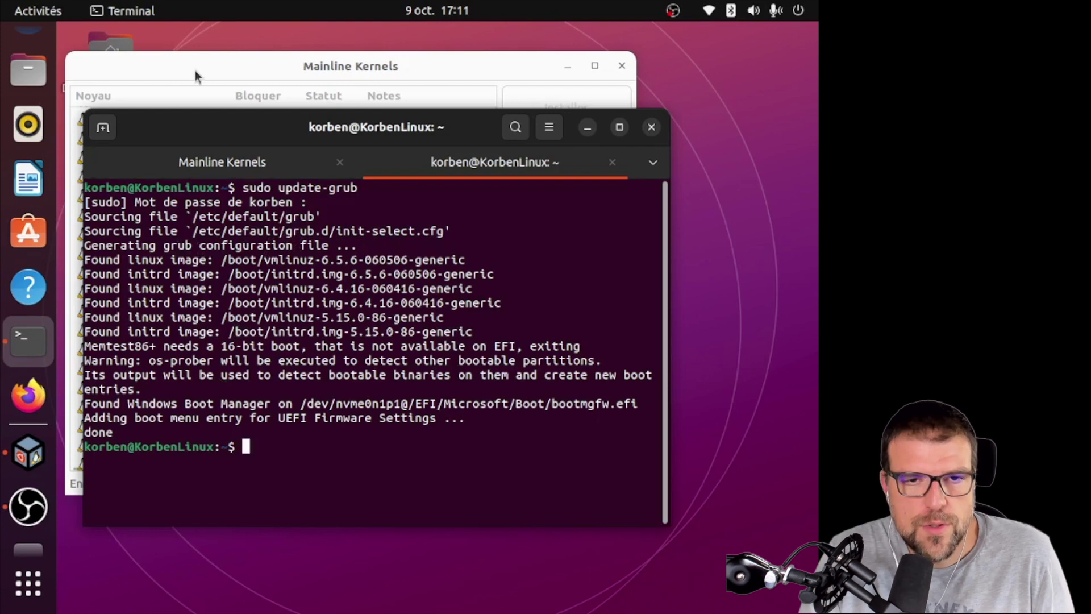
- Compare the Linux images listed by update-grub with the kernels marked as installed in Mainline Kernels
{"action": "left_click_drag", "start_coordinate": [205, 114], "coordinate": [189, 220]}
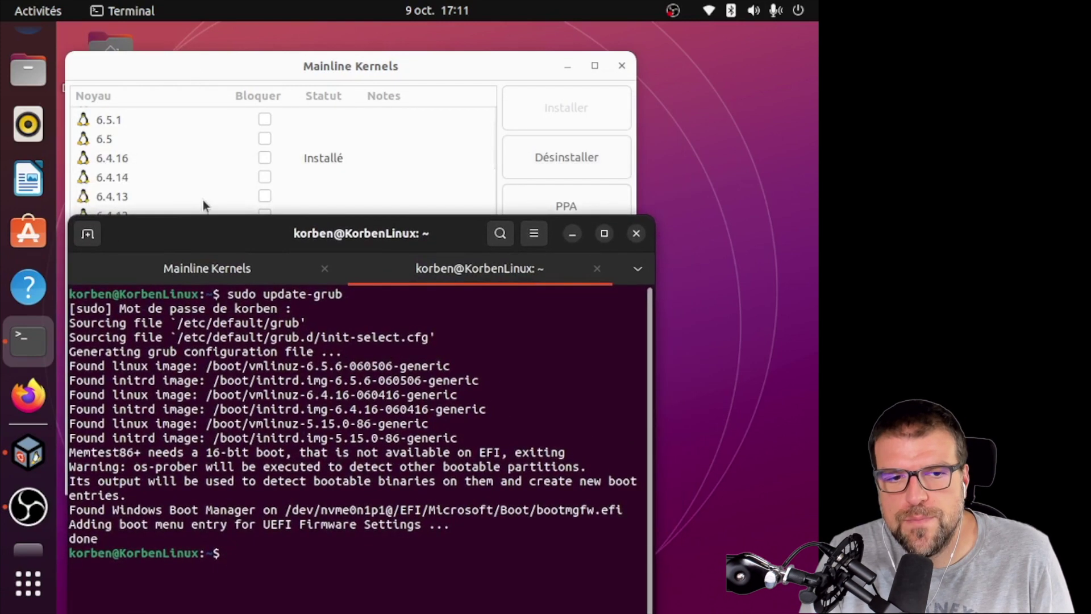
{"action": "left_click", "coordinate": [216, 70]}
{"action": "scroll", "coordinate": [250, 200], "scroll_direction": "up", "scroll_amount": 3}
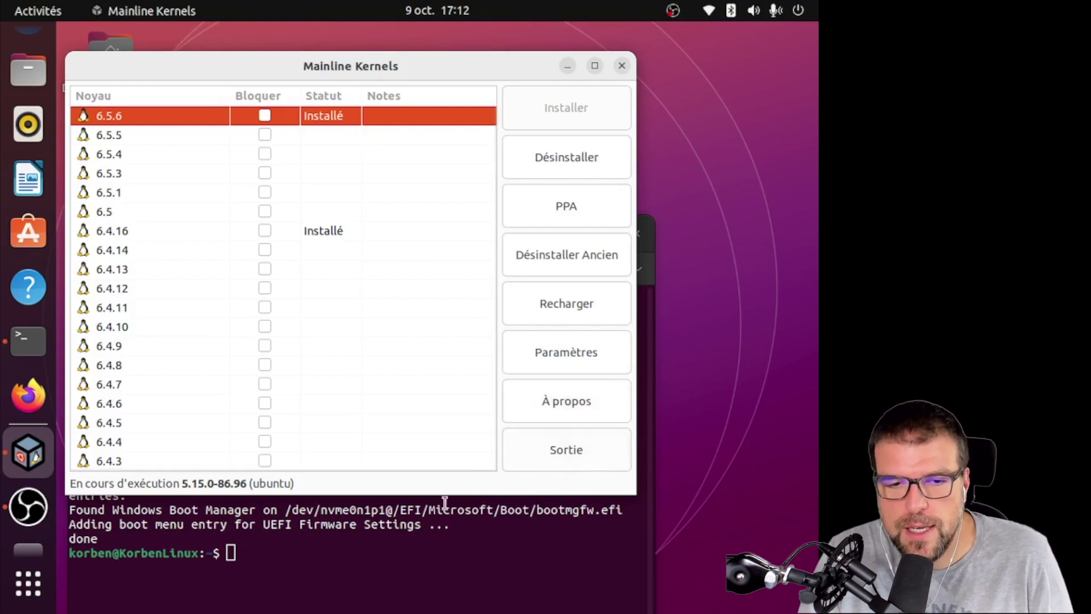
{"action": "left_click", "coordinate": [336, 546]}
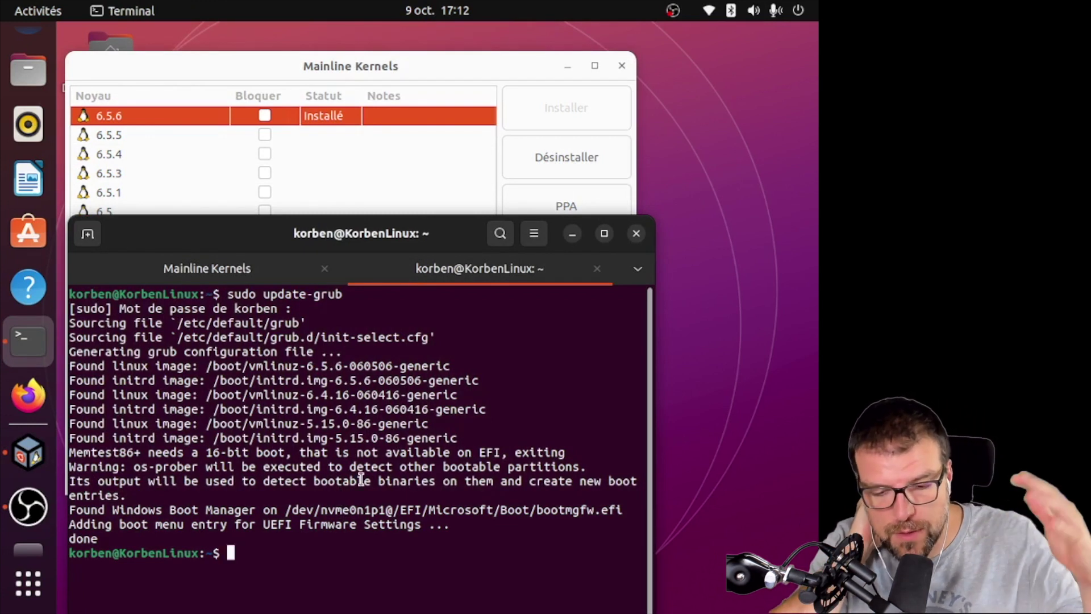
{"action": "key", "text": "alt+Tab"}
{"action": "left_click_drag", "start_coordinate": [629, 43], "coordinate": [534, 48]}
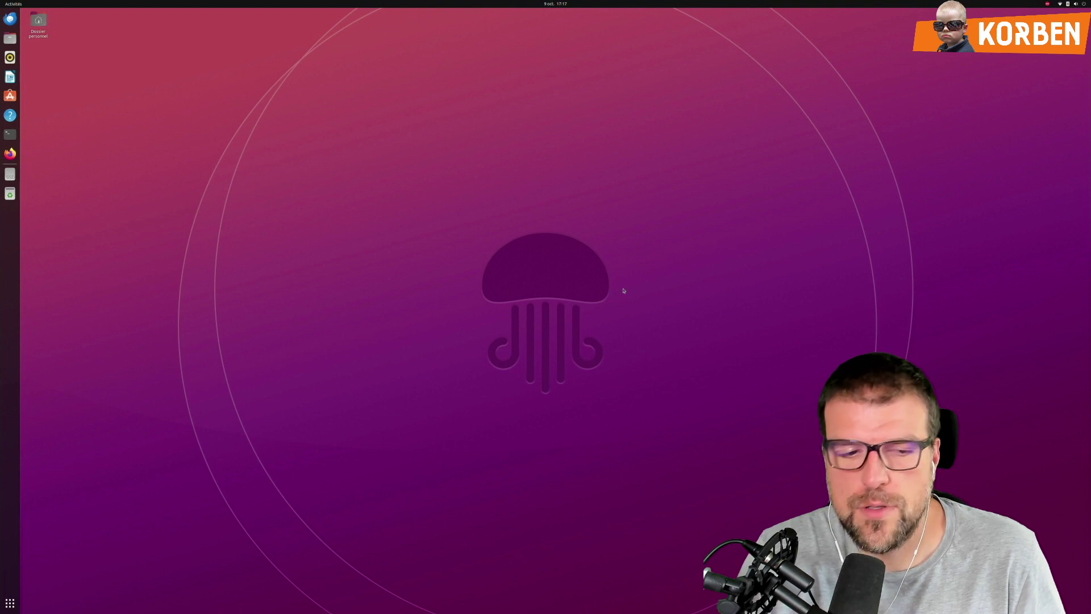
- Set the display resolution to 1920 × 1080 (16:9) in the system settings, keep the change and close the settings
{"action": "left_click", "coordinate": [9, 602]}
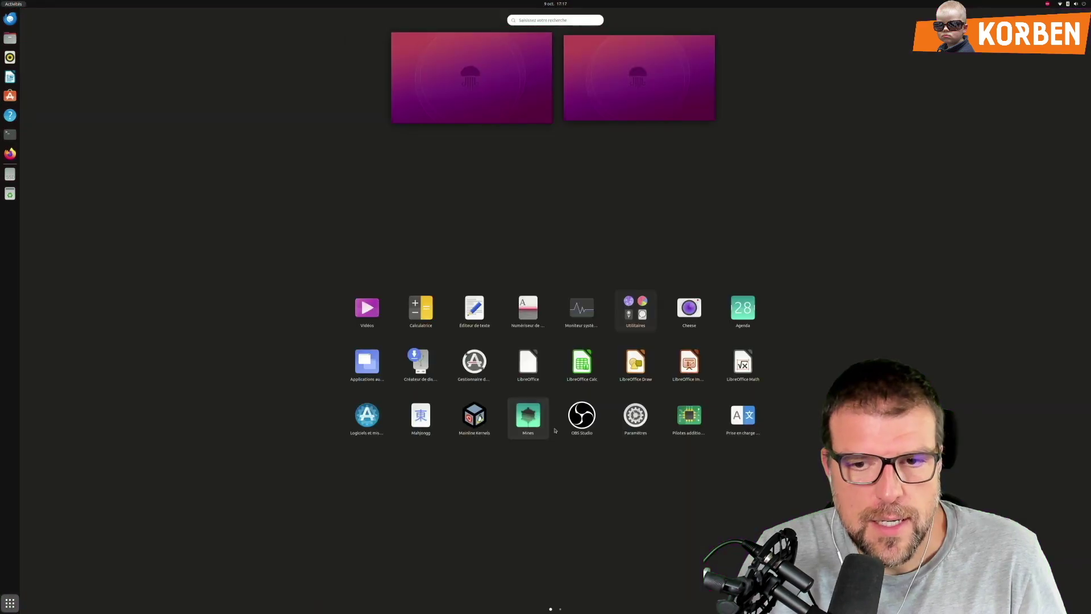
{"action": "left_click", "coordinate": [648, 415]}
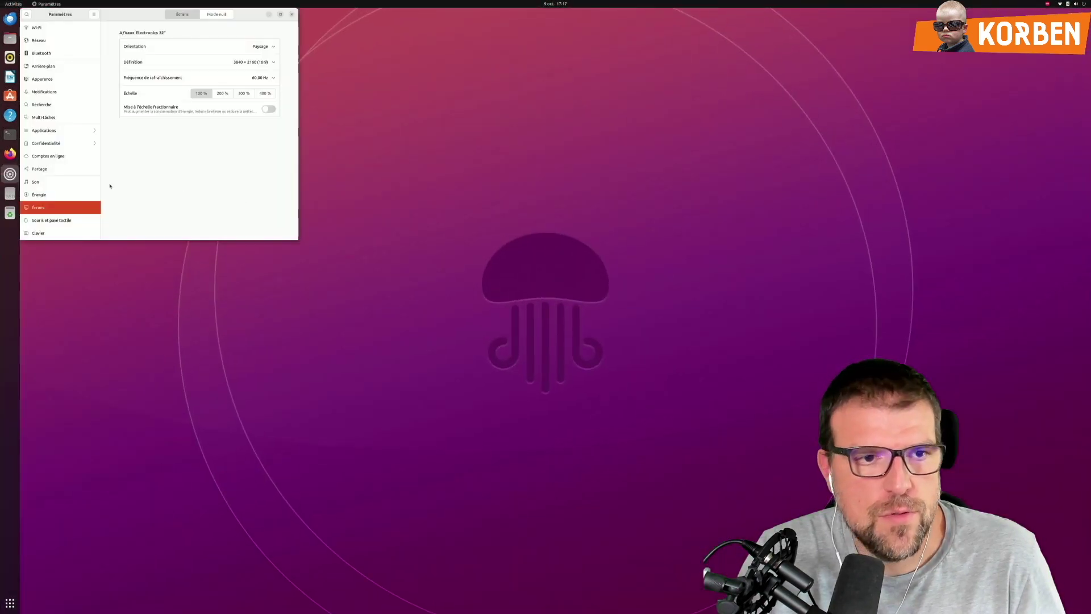
{"action": "left_click", "coordinate": [254, 62]}
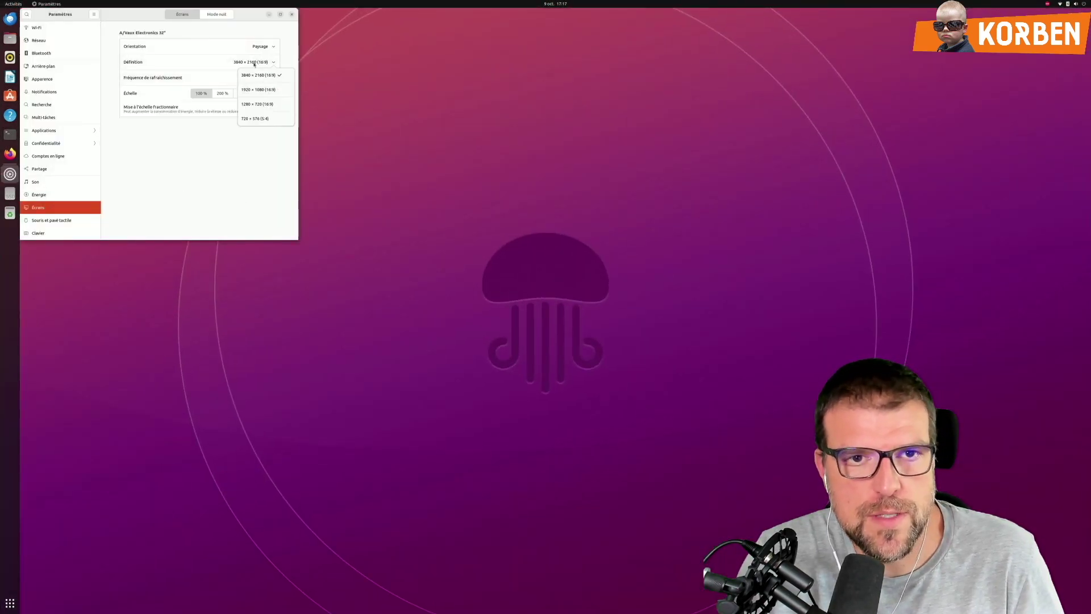
{"action": "left_click", "coordinate": [263, 90]}
{"action": "left_click", "coordinate": [282, 14]}
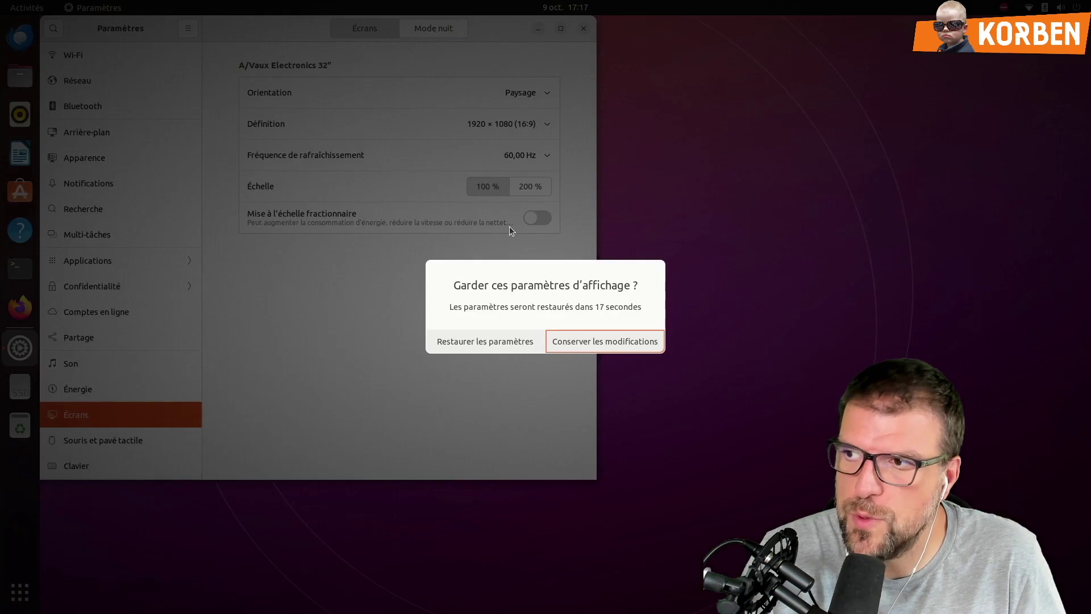
{"action": "left_click", "coordinate": [571, 347]}
{"action": "left_click", "coordinate": [584, 31]}
- Open Mainline Kernels and move its window away from the desktop's corner
{"action": "left_click", "coordinate": [19, 592]}
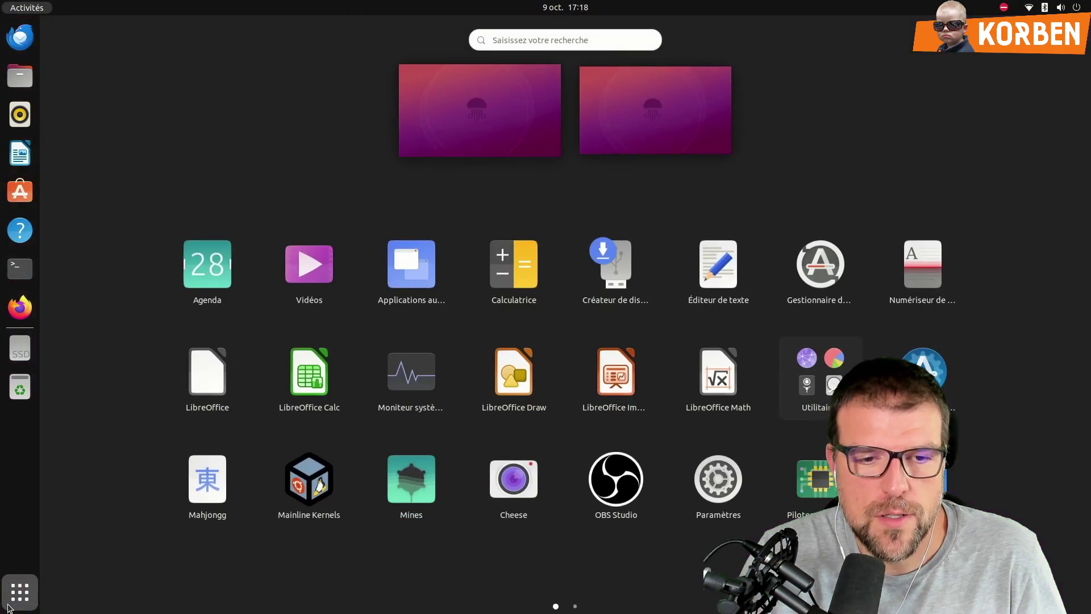
{"action": "left_click", "coordinate": [299, 484]}
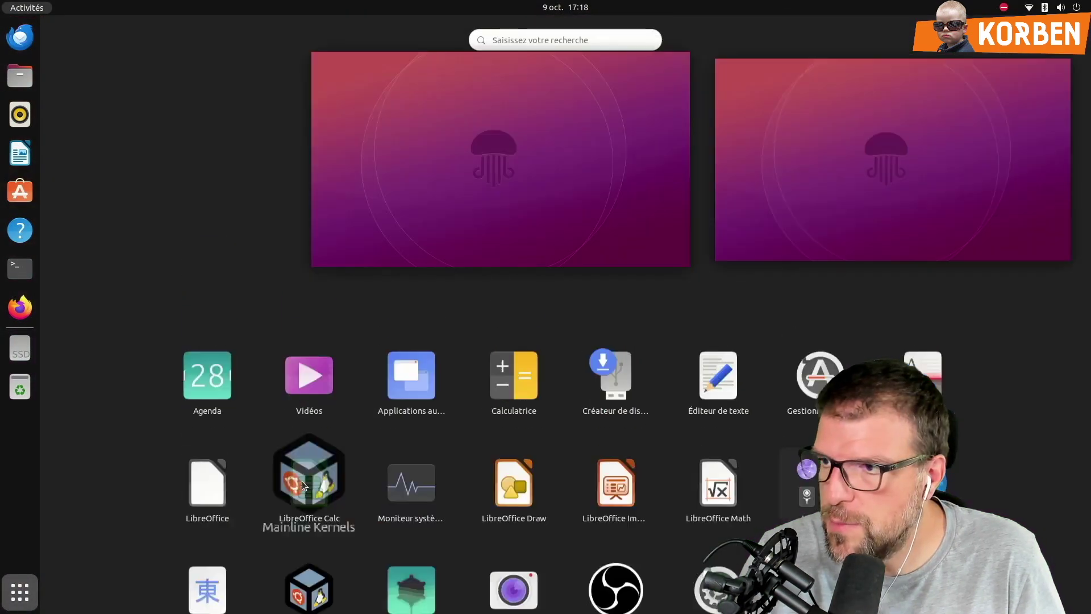
{"action": "left_click_drag", "start_coordinate": [115, 32], "coordinate": [292, 154]}
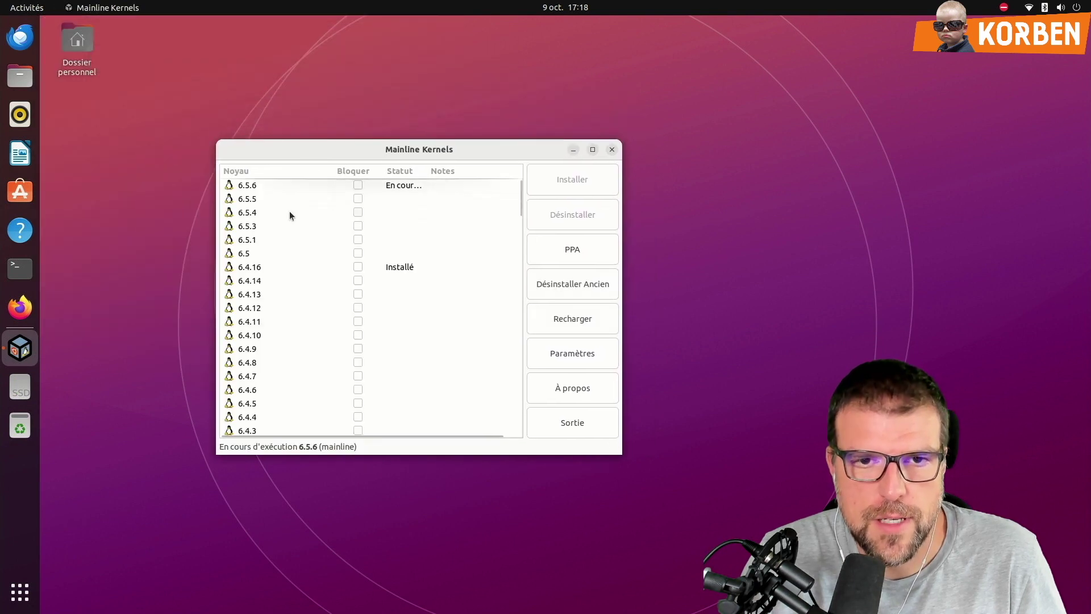
- Check the status of kernels 6.5.6, 6.4.16 and the 5.15 Ubuntu entries, leaving 6.4.16 selected
{"action": "left_click", "coordinate": [390, 186]}
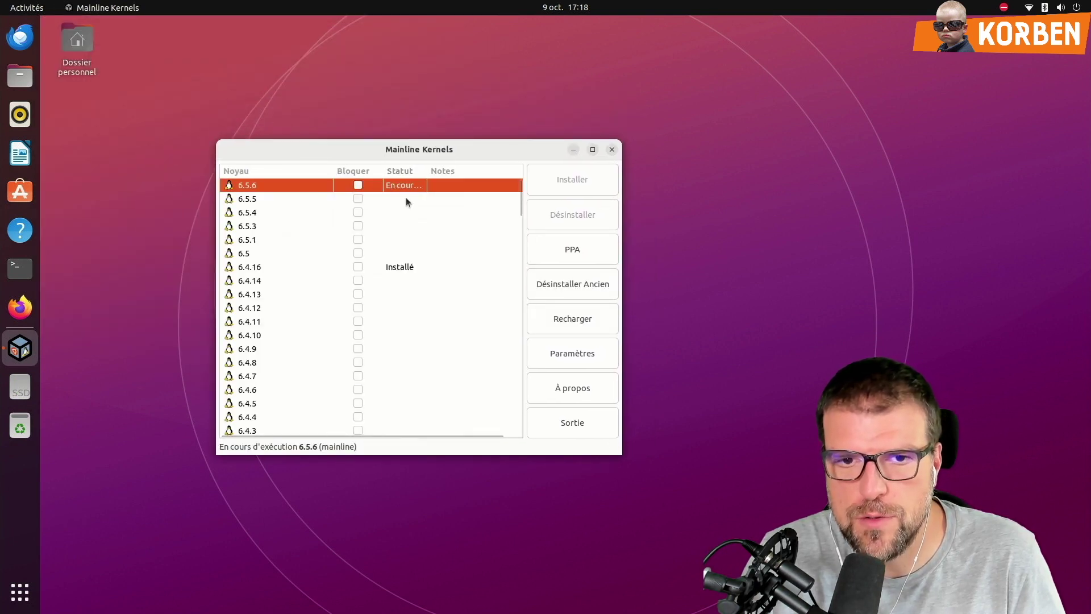
{"action": "left_click", "coordinate": [397, 268]}
{"action": "scroll", "coordinate": [393, 356], "scroll_direction": "down", "scroll_amount": 8}
{"action": "scroll", "coordinate": [393, 356], "scroll_direction": "down", "scroll_amount": 10}
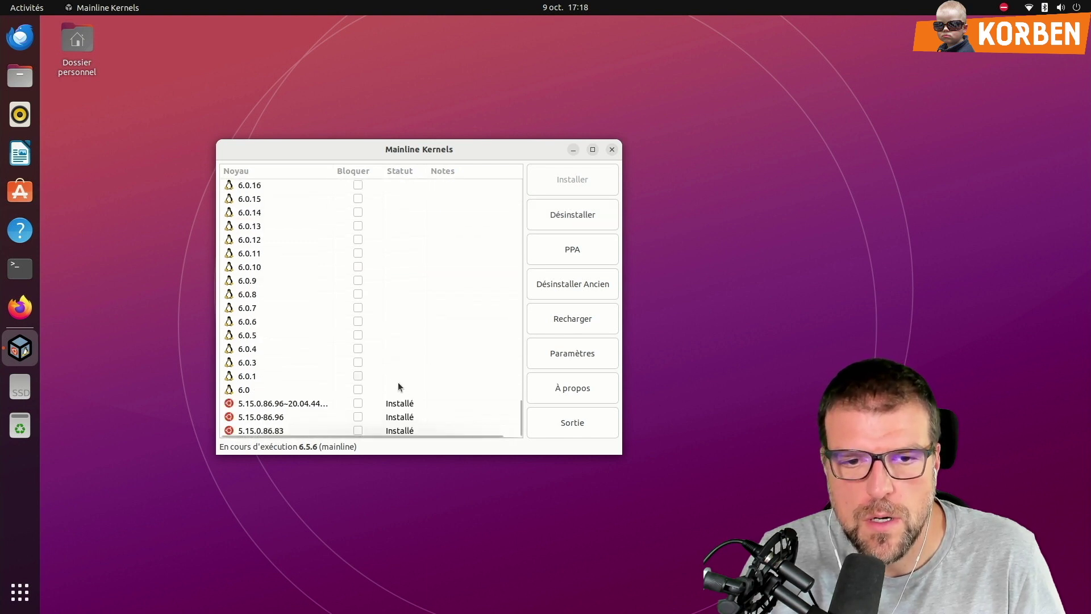
{"action": "mouse_move", "coordinate": [400, 421]}
{"action": "left_click_drag", "start_coordinate": [520, 407], "coordinate": [514, 165]}
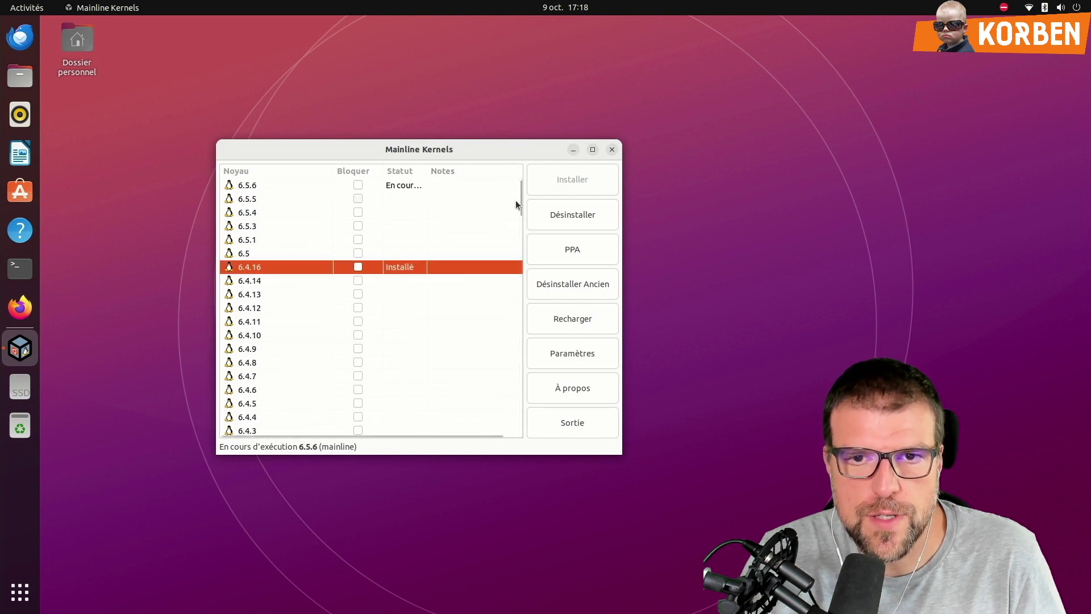
{"action": "left_click_drag", "start_coordinate": [520, 202], "coordinate": [470, 190]}
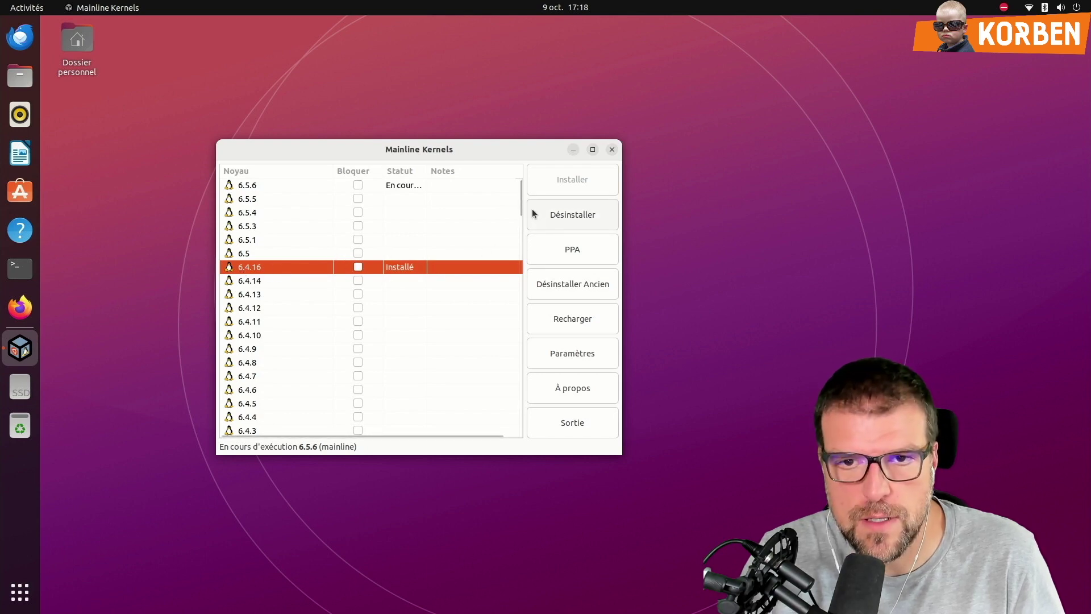
- Uninstall kernel 6.4.16, authenticate with the account password and close the uninstallation log
{"action": "left_click", "coordinate": [563, 221]}
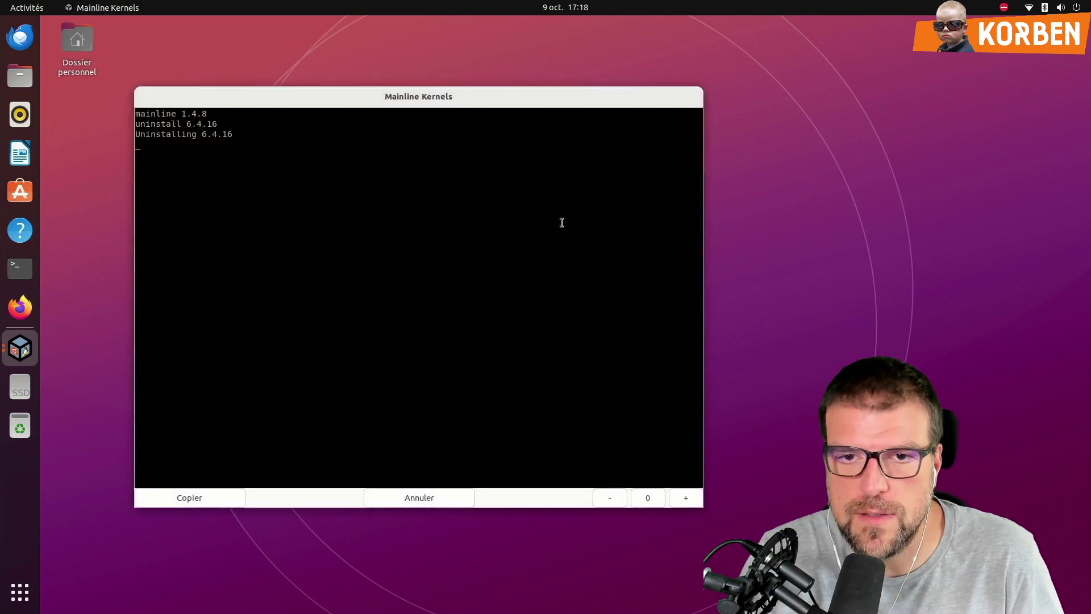
{"action": "type", "text": "**********"}
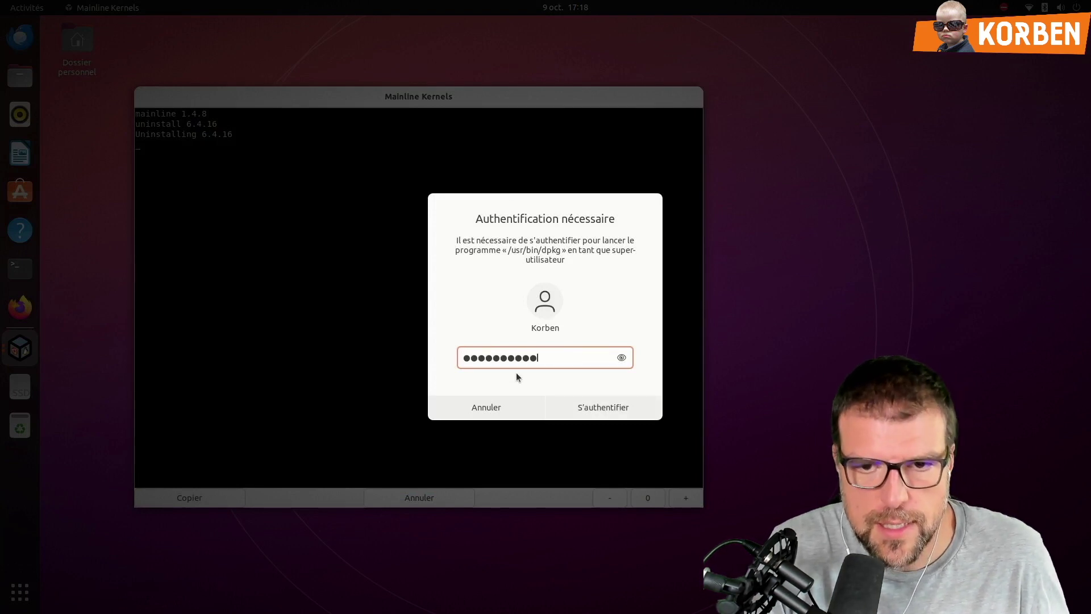
{"action": "type", "text": "****"}
{"action": "key", "text": "Return"}
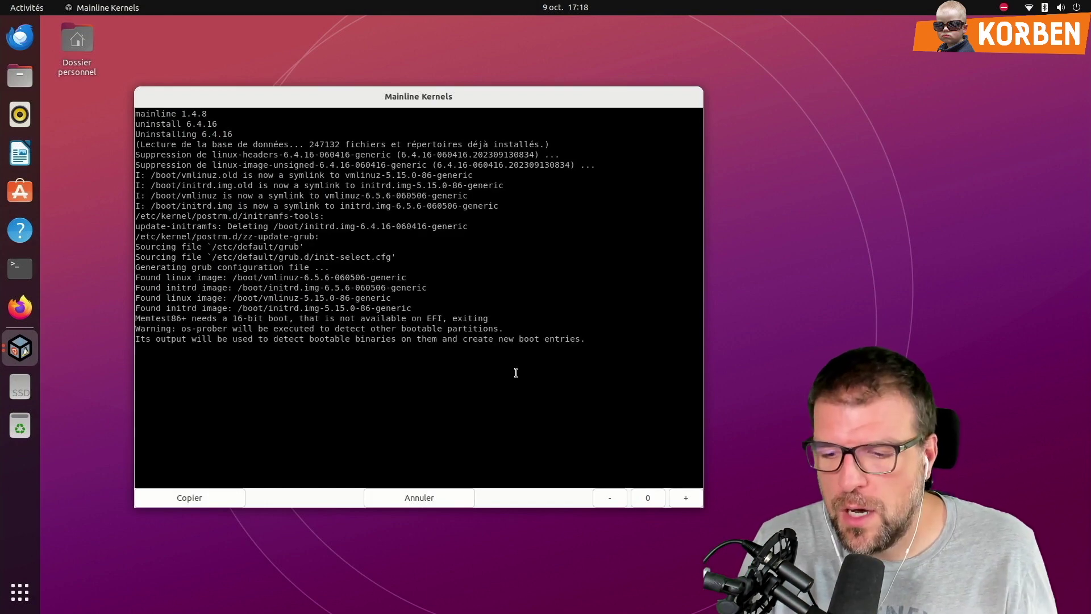
{"action": "left_click_drag", "start_coordinate": [514, 109], "coordinate": [612, 120]}
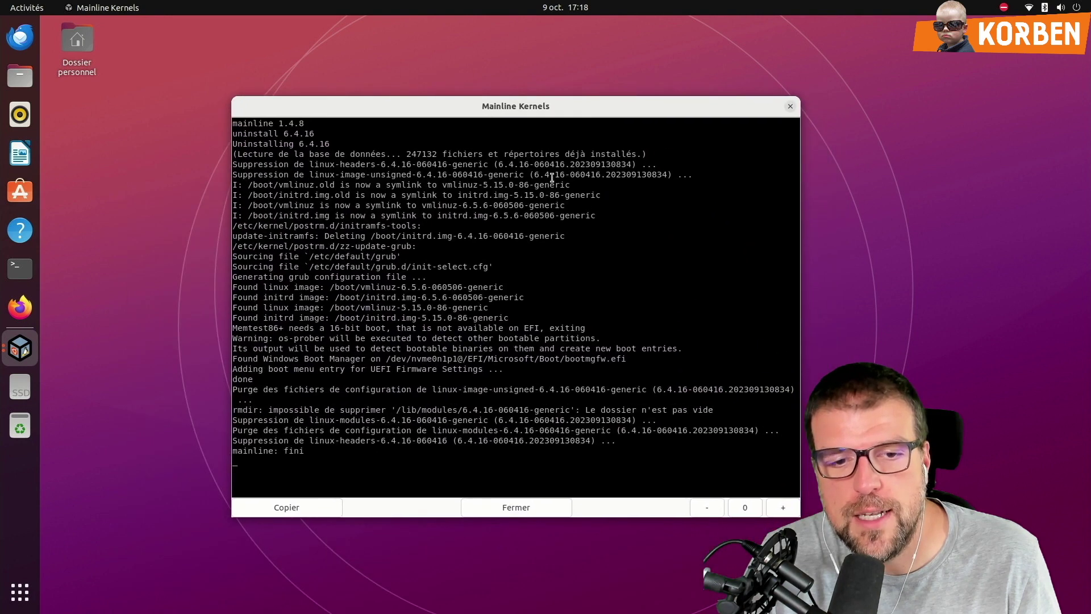
{"action": "left_click", "coordinate": [510, 511]}
- Review which kernels remain installed or running and which ones the Désinstaller Ancien option would spare
{"action": "left_click", "coordinate": [351, 195]}
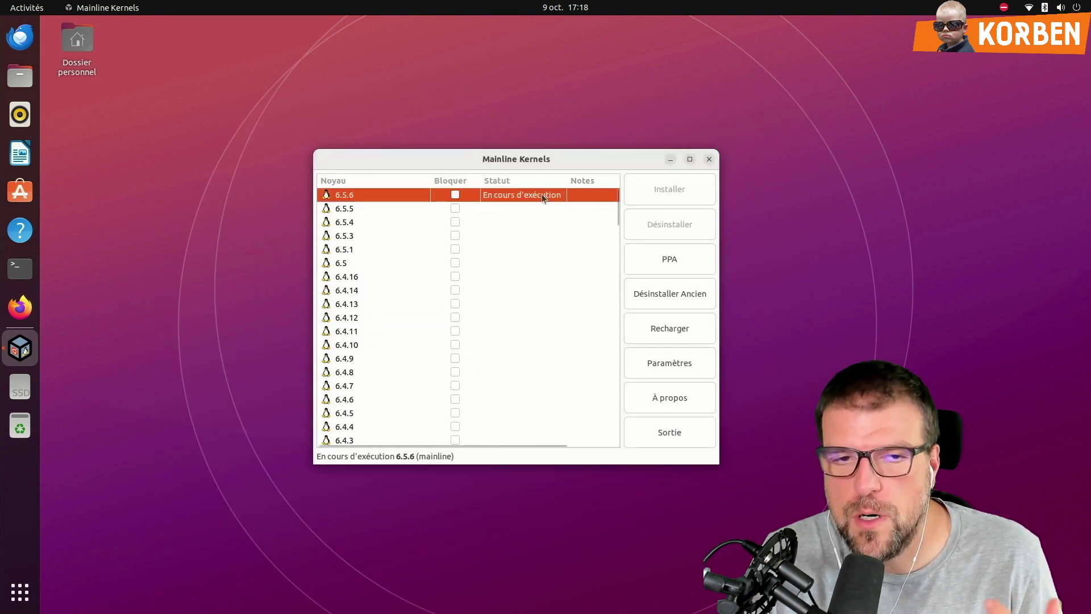
{"action": "scroll", "coordinate": [470, 284], "scroll_direction": "down", "scroll_amount": 20}
{"action": "left_click", "coordinate": [420, 413]}
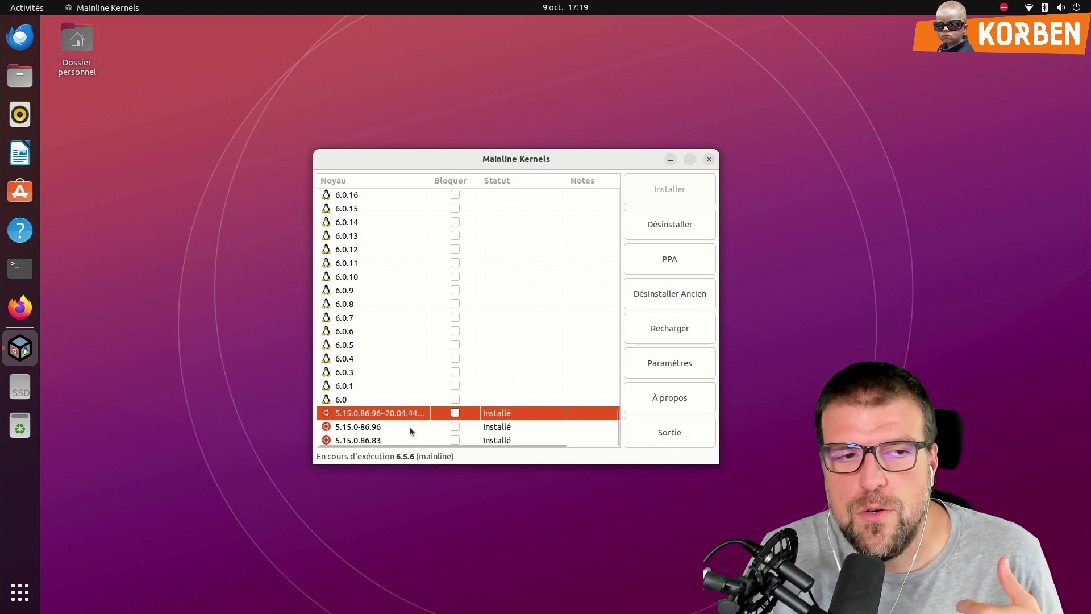
{"action": "mouse_move", "coordinate": [411, 427]}
{"action": "scroll", "coordinate": [409, 425], "scroll_direction": "up", "scroll_amount": 15}
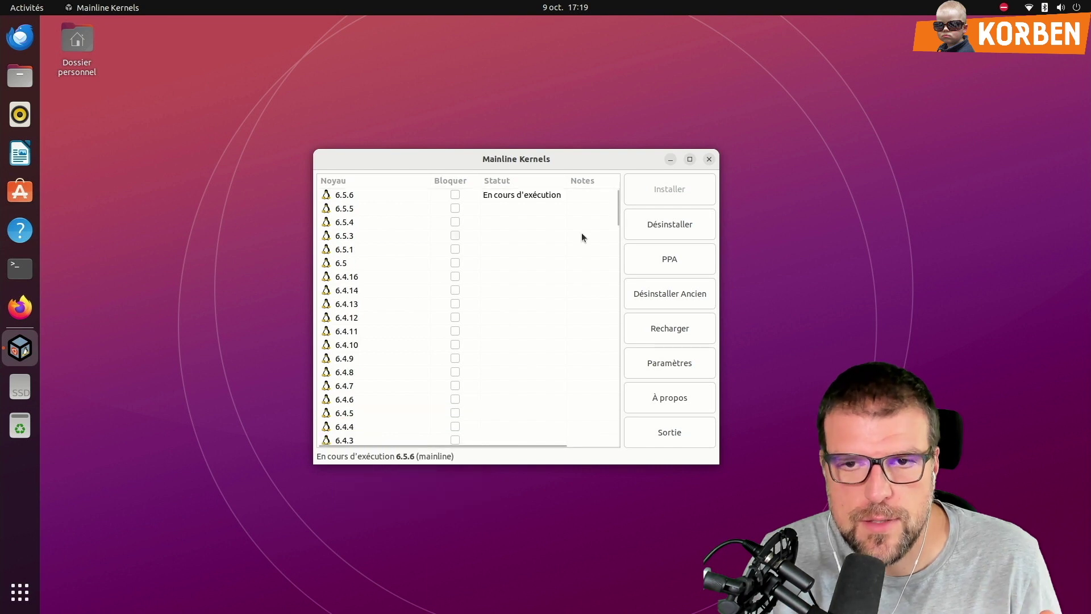
{"action": "left_click_drag", "start_coordinate": [620, 201], "coordinate": [592, 461]}
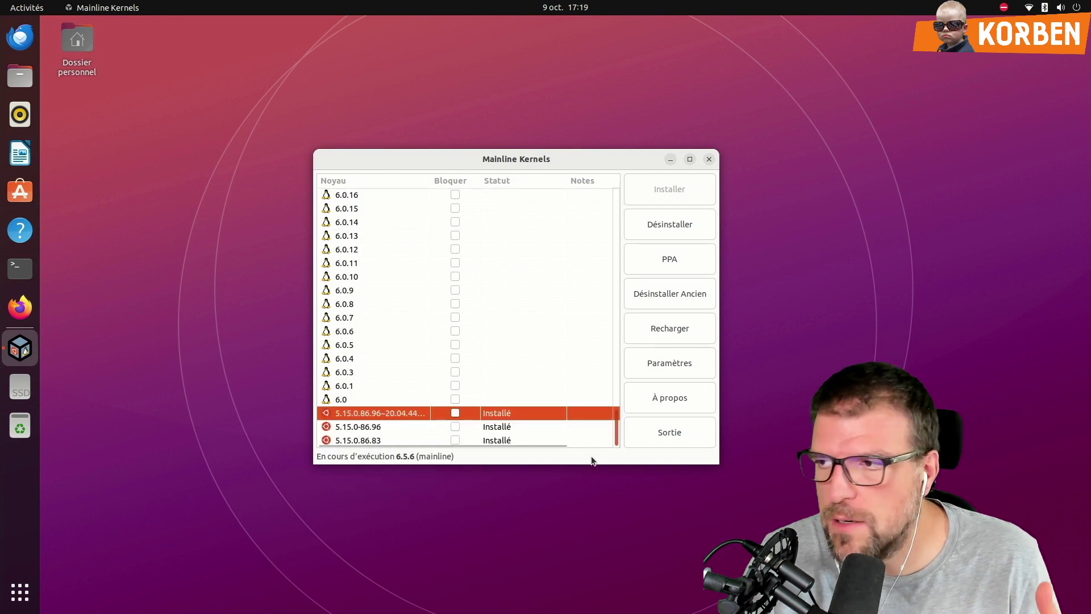
{"action": "scroll", "coordinate": [588, 438], "scroll_direction": "up", "scroll_amount": 15}
{"action": "left_click", "coordinate": [426, 209]}
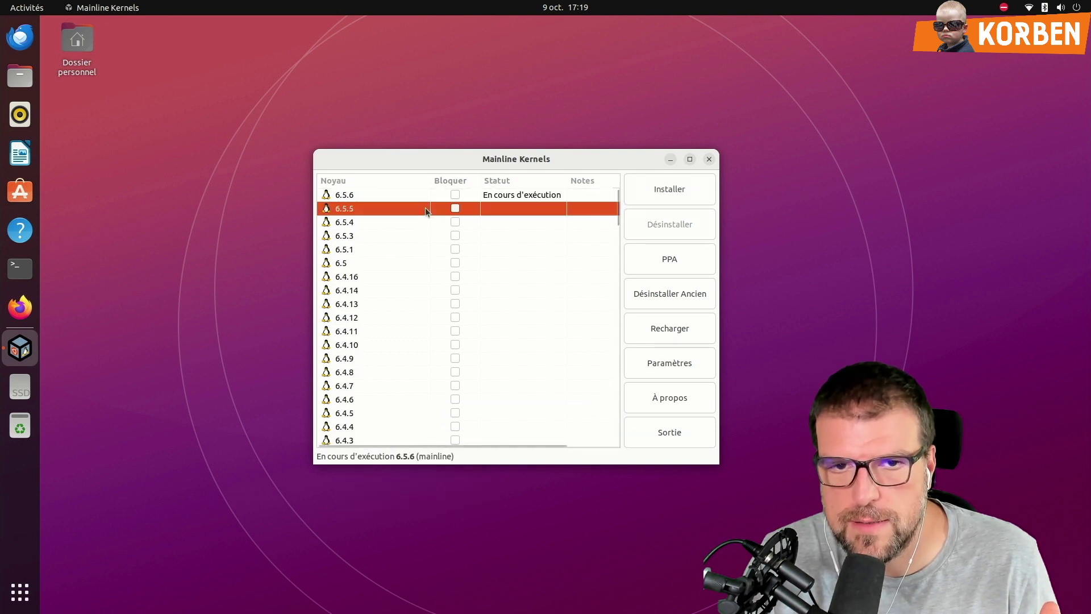
{"action": "left_click", "coordinate": [424, 194]}
{"action": "mouse_move", "coordinate": [427, 205]}
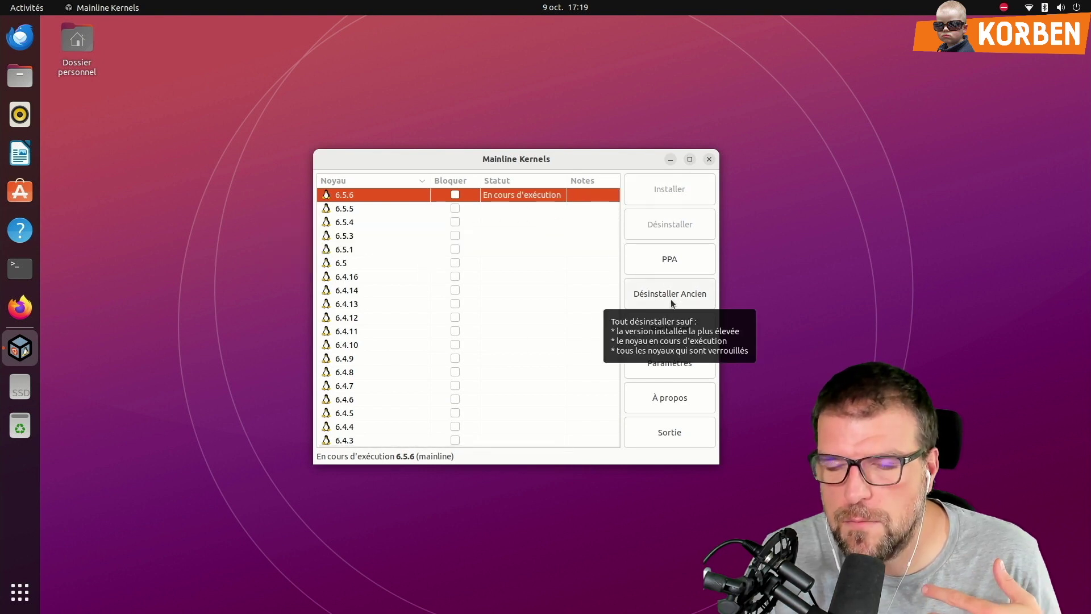
- Lock the three Ubuntu kernels 5.15.0.86.96~20.04.44, 5.15.0-86.96 and 5.15.0.86.83
{"action": "scroll", "coordinate": [490, 421], "scroll_direction": "down", "scroll_amount": 20}
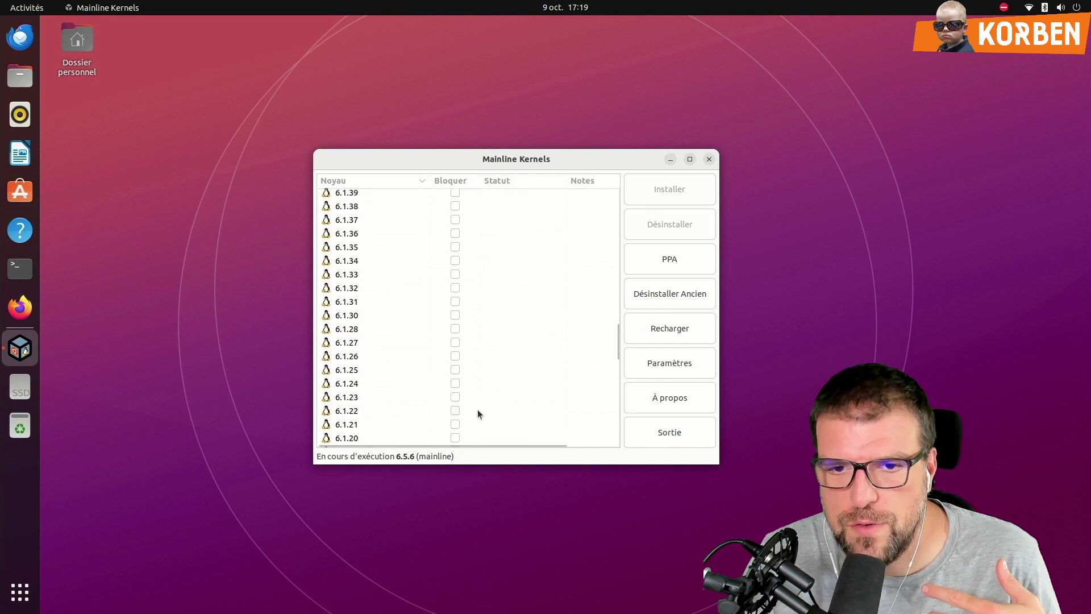
{"action": "left_click", "coordinate": [456, 413]}
{"action": "left_click", "coordinate": [455, 426]}
{"action": "left_click", "coordinate": [456, 439]}
{"action": "scroll", "coordinate": [603, 383], "scroll_direction": "up", "scroll_amount": 15}
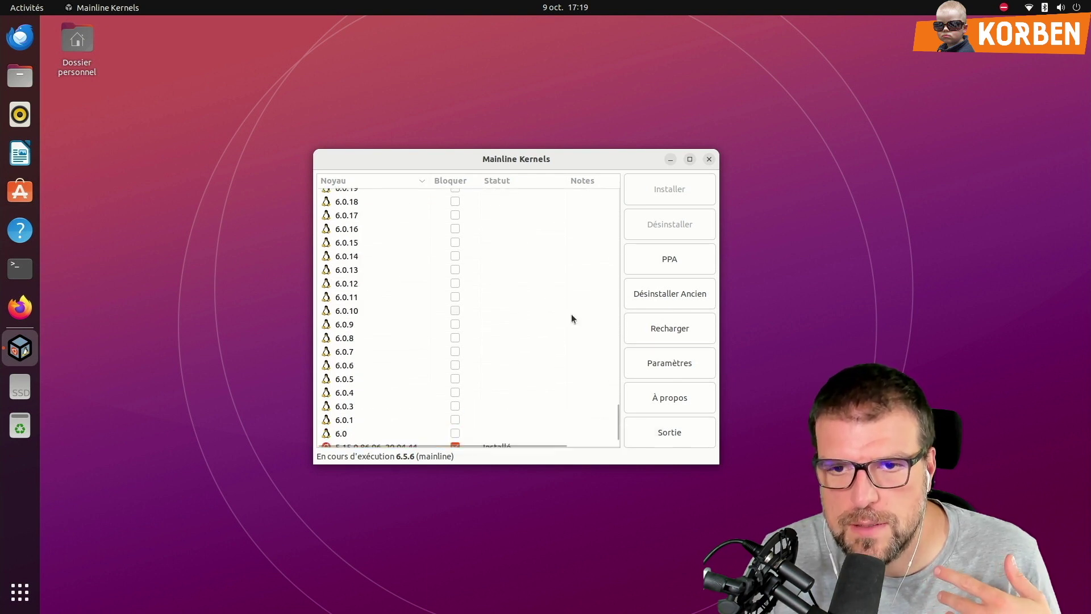
{"action": "scroll", "coordinate": [557, 399], "scroll_direction": "down", "scroll_amount": 15}
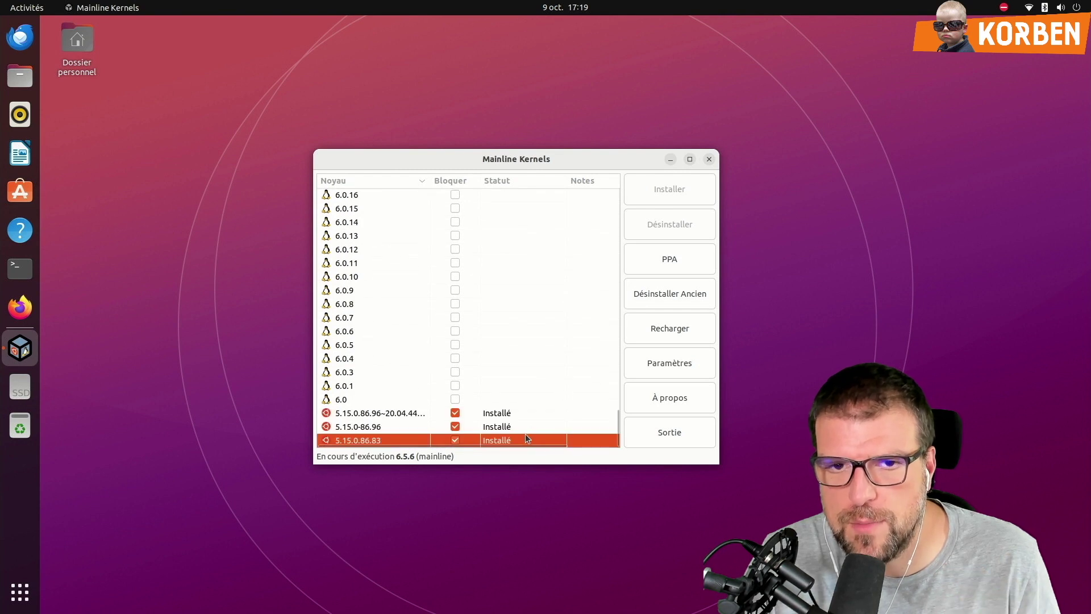
- Return to the newest kernels in the list and select the running kernel 6.5.6
{"action": "scroll", "coordinate": [554, 372], "scroll_direction": "up", "scroll_amount": 5}
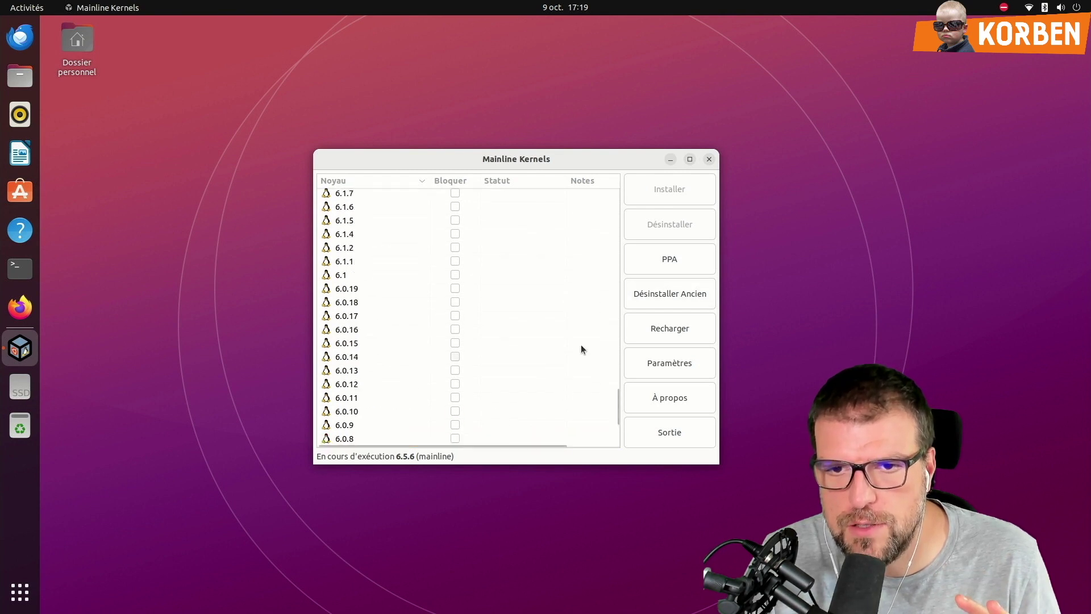
{"action": "scroll", "coordinate": [530, 383], "scroll_direction": "up", "scroll_amount": 10}
{"action": "scroll", "coordinate": [530, 382], "scroll_direction": "up", "scroll_amount": 15}
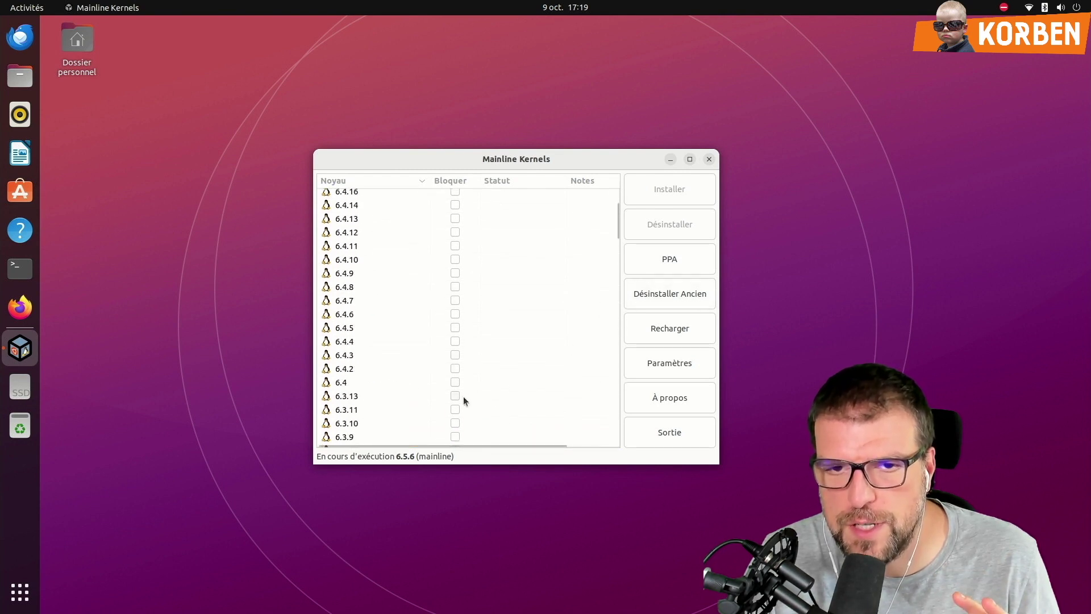
{"action": "left_click", "coordinate": [520, 196]}
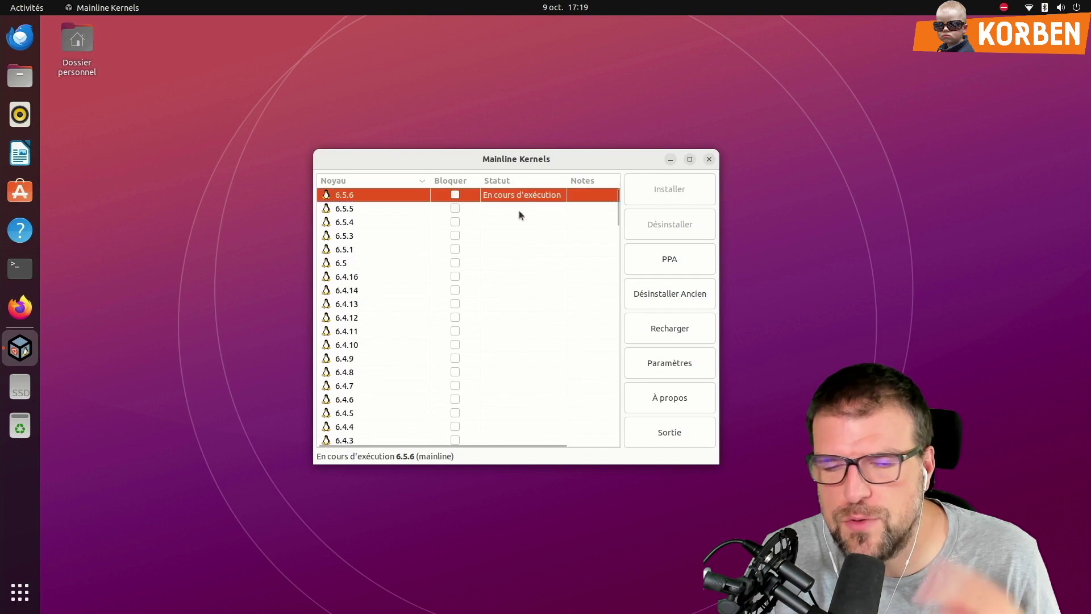
- Reload the kernel list and review the filter, network, external command and notification settings, closing the configuration without changes
{"action": "left_click", "coordinate": [663, 326]}
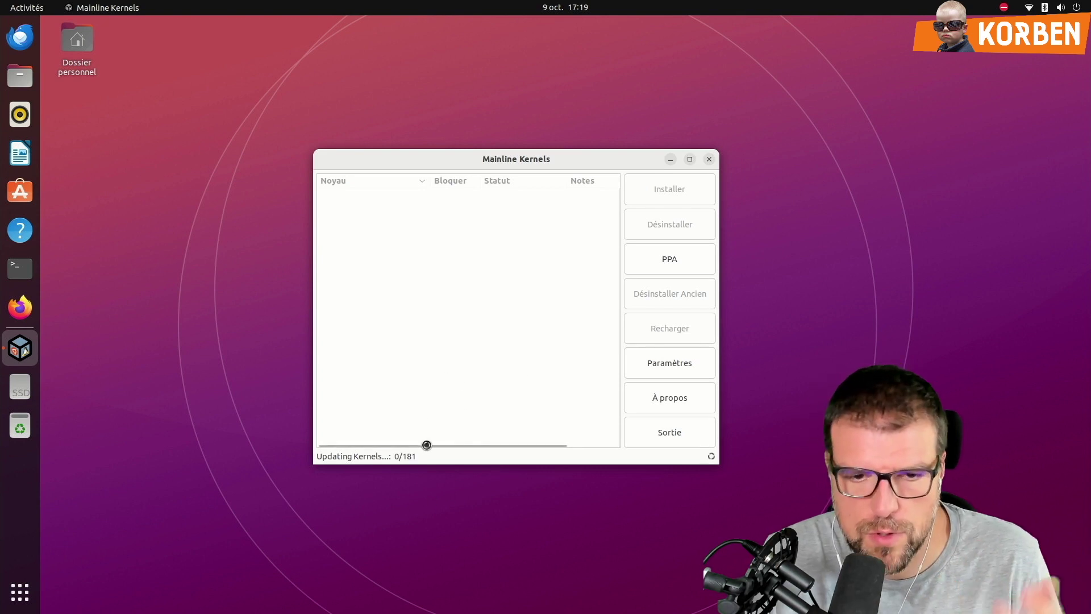
{"action": "left_click", "coordinate": [669, 363]}
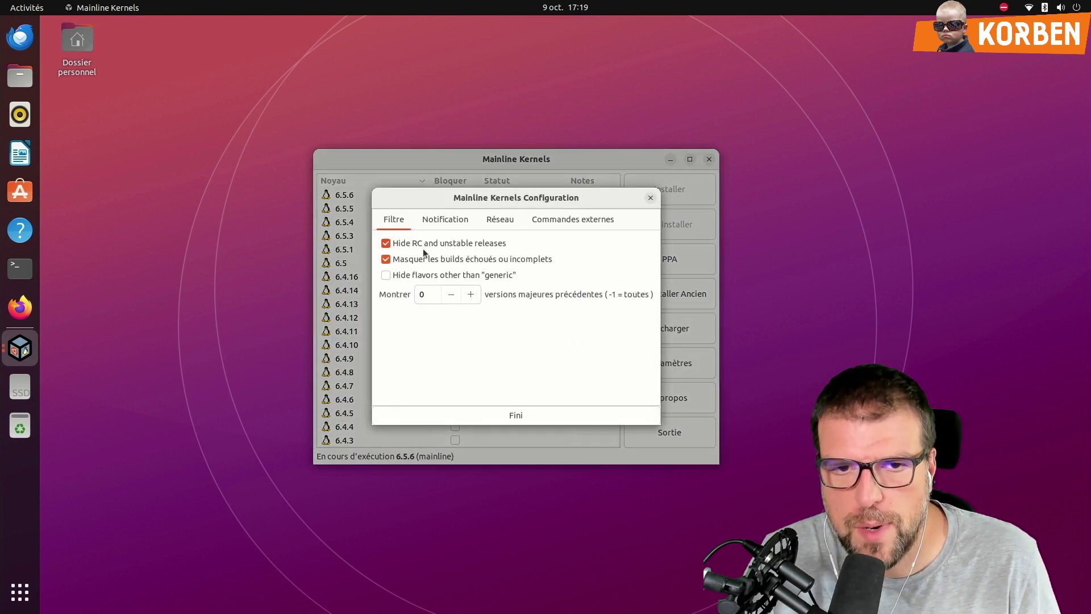
{"action": "left_click", "coordinate": [517, 220]}
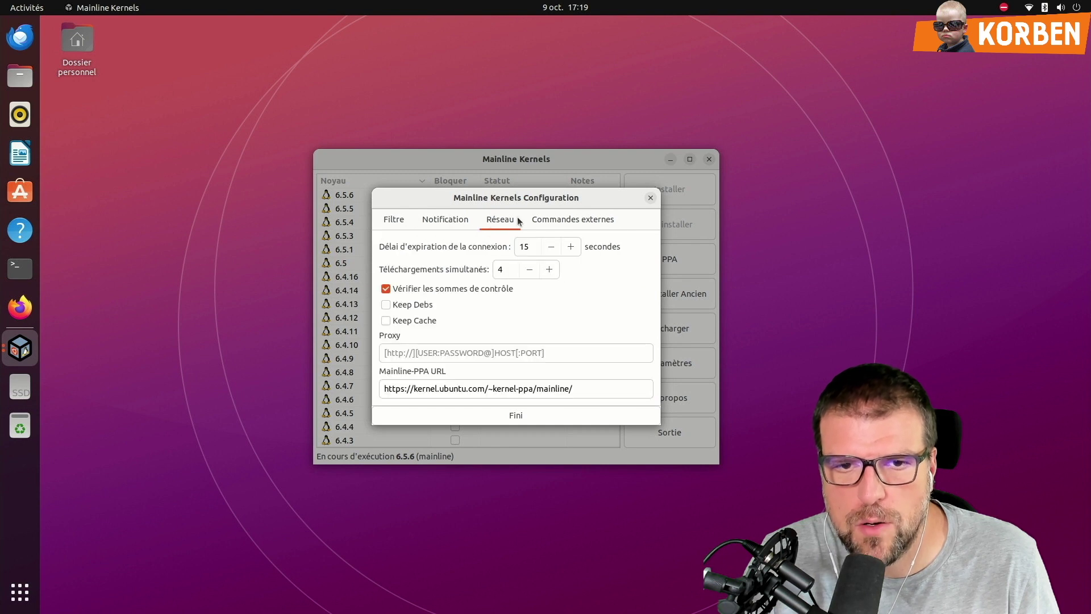
{"action": "left_click", "coordinate": [571, 223]}
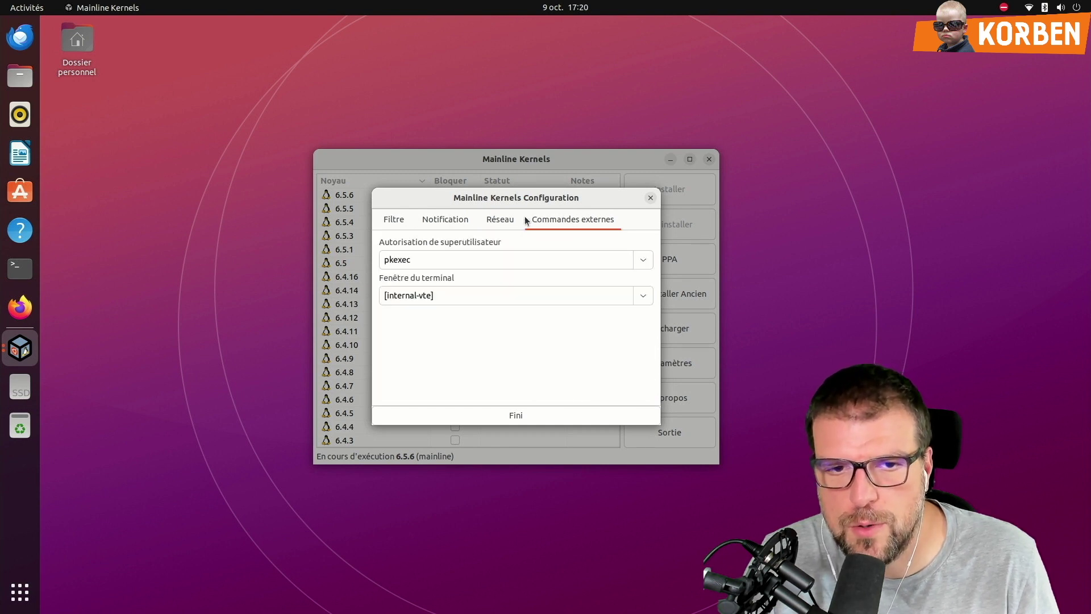
{"action": "left_click", "coordinate": [443, 225]}
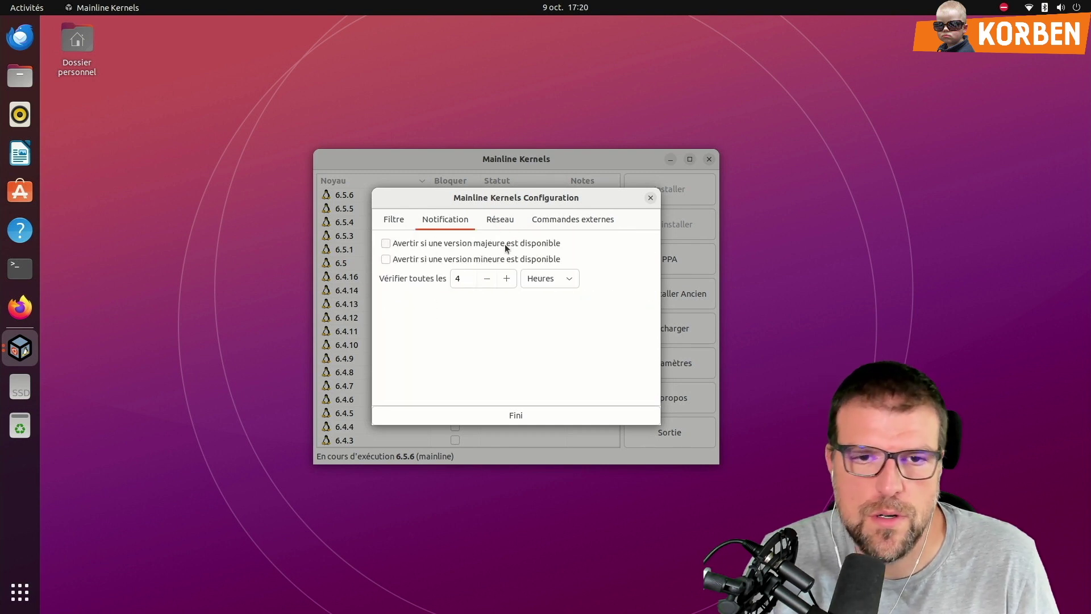
{"action": "left_click", "coordinate": [650, 198]}
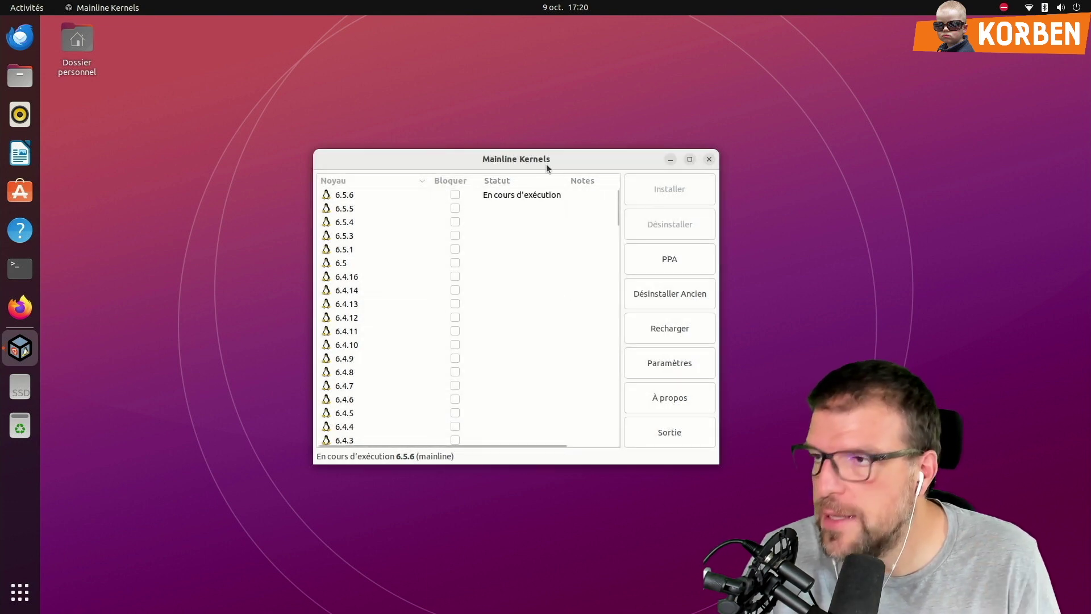
- Move the kernel window aside, check the Ubuntu 5.15 kernels at the end of the list, and return to kernel 6.5.6
{"action": "left_click_drag", "start_coordinate": [526, 161], "coordinate": [403, 158]}
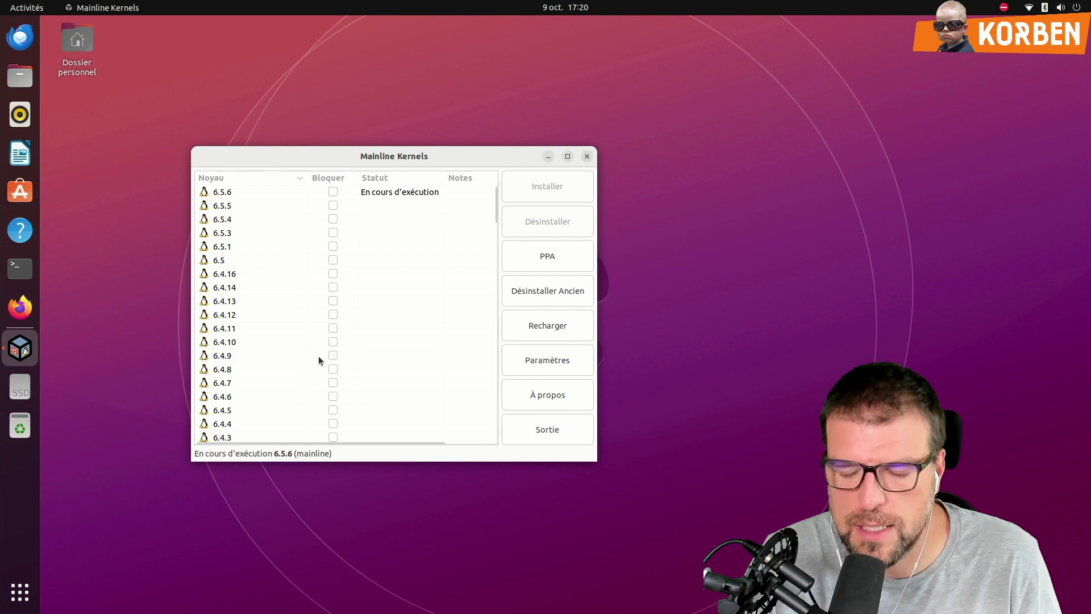
{"action": "mouse_move", "coordinate": [338, 365]}
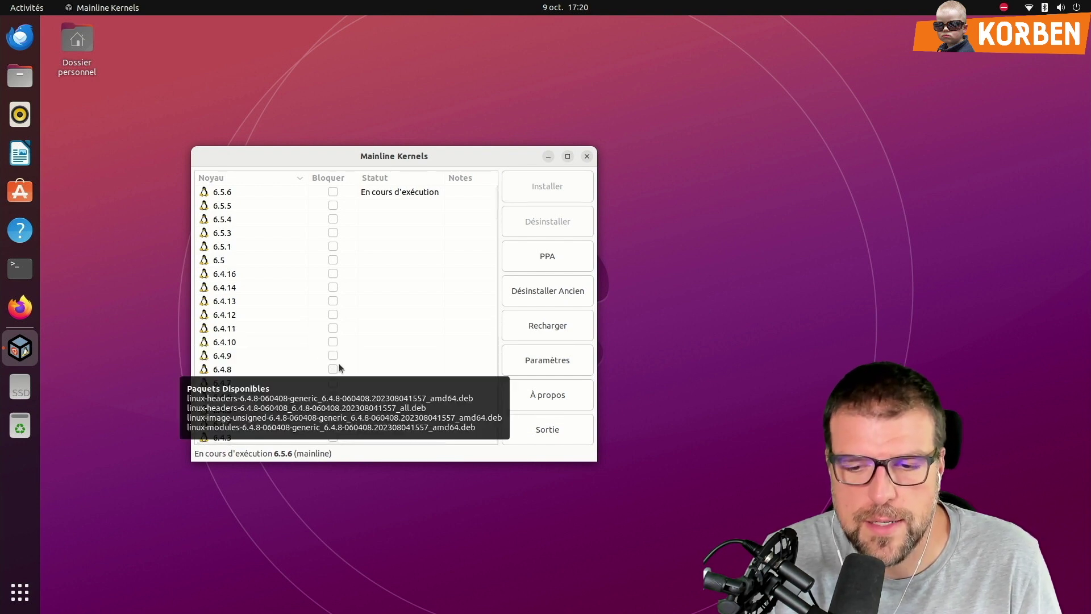
{"action": "scroll", "coordinate": [333, 364], "scroll_direction": "down", "scroll_amount": 15}
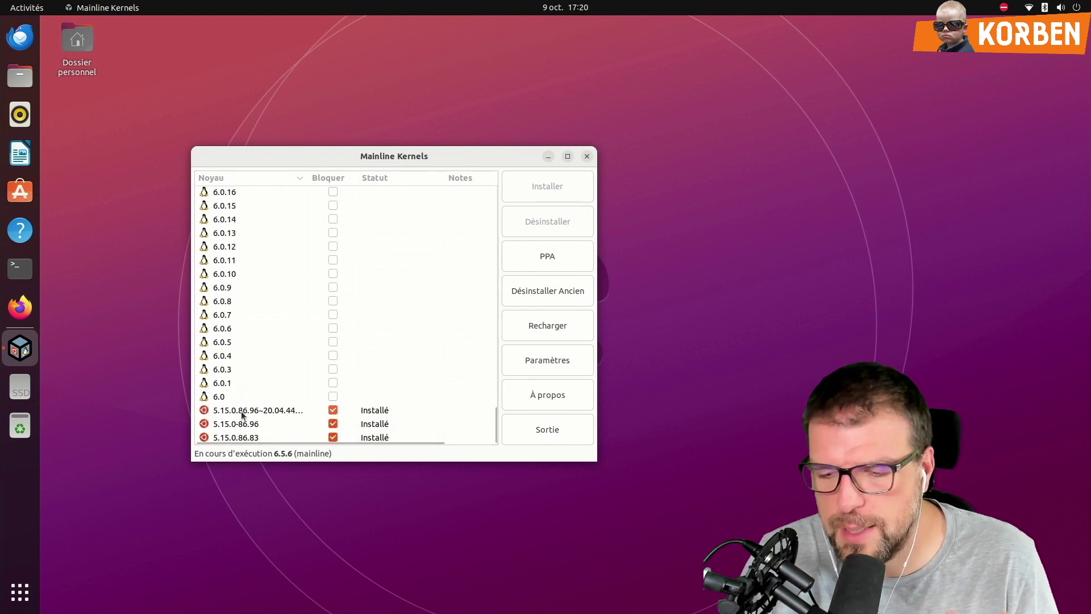
{"action": "mouse_move", "coordinate": [207, 410]}
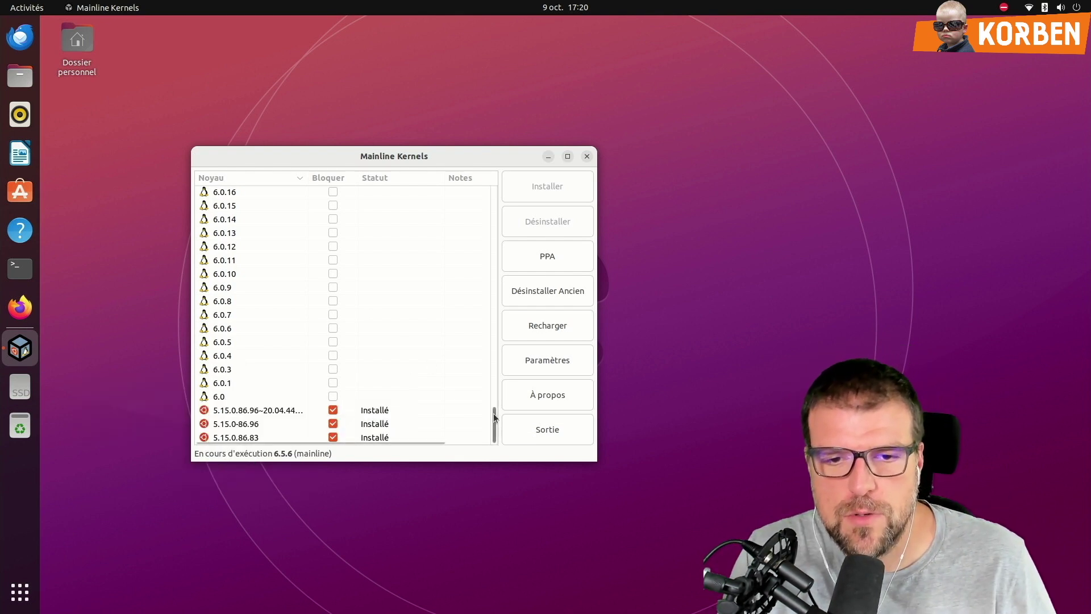
{"action": "left_click_drag", "start_coordinate": [495, 423], "coordinate": [489, 117]}
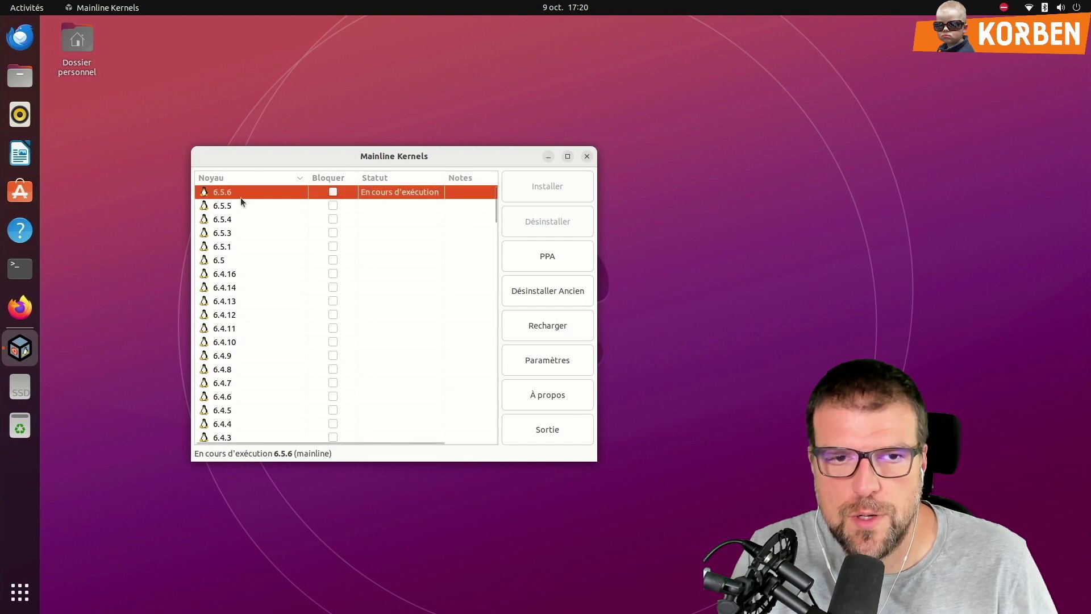